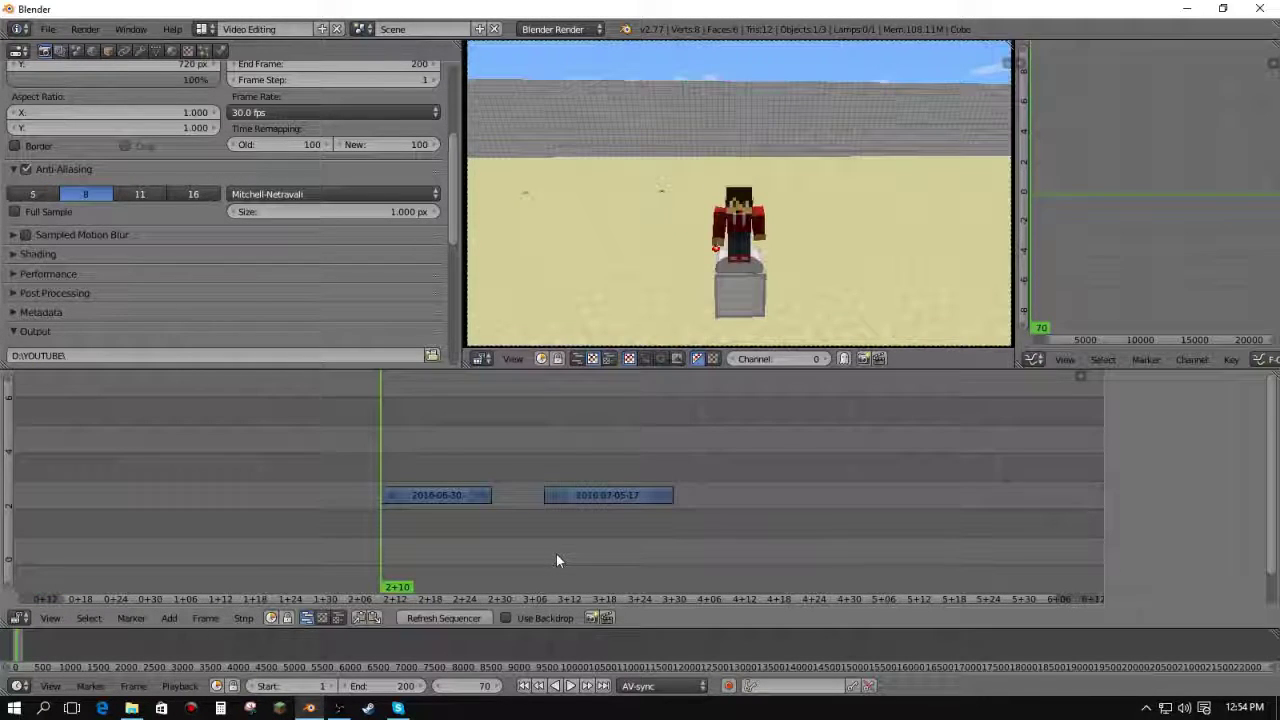
click(443, 494)
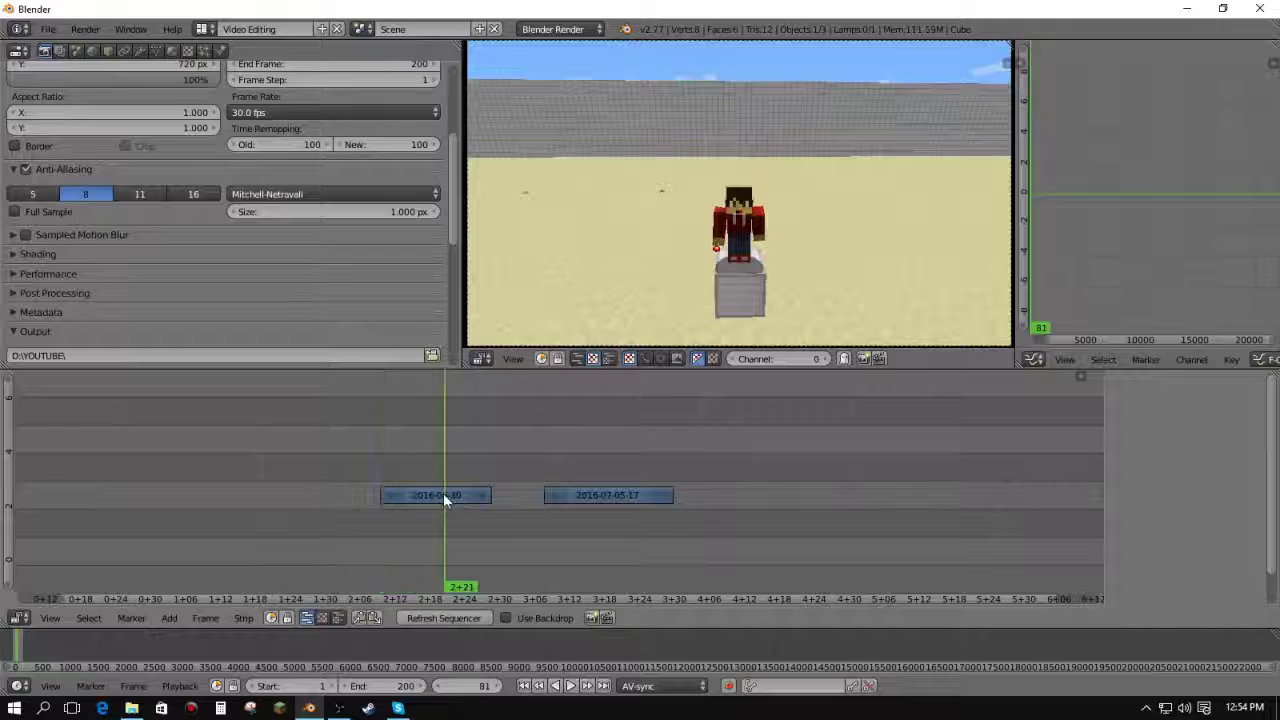
click(609, 505)
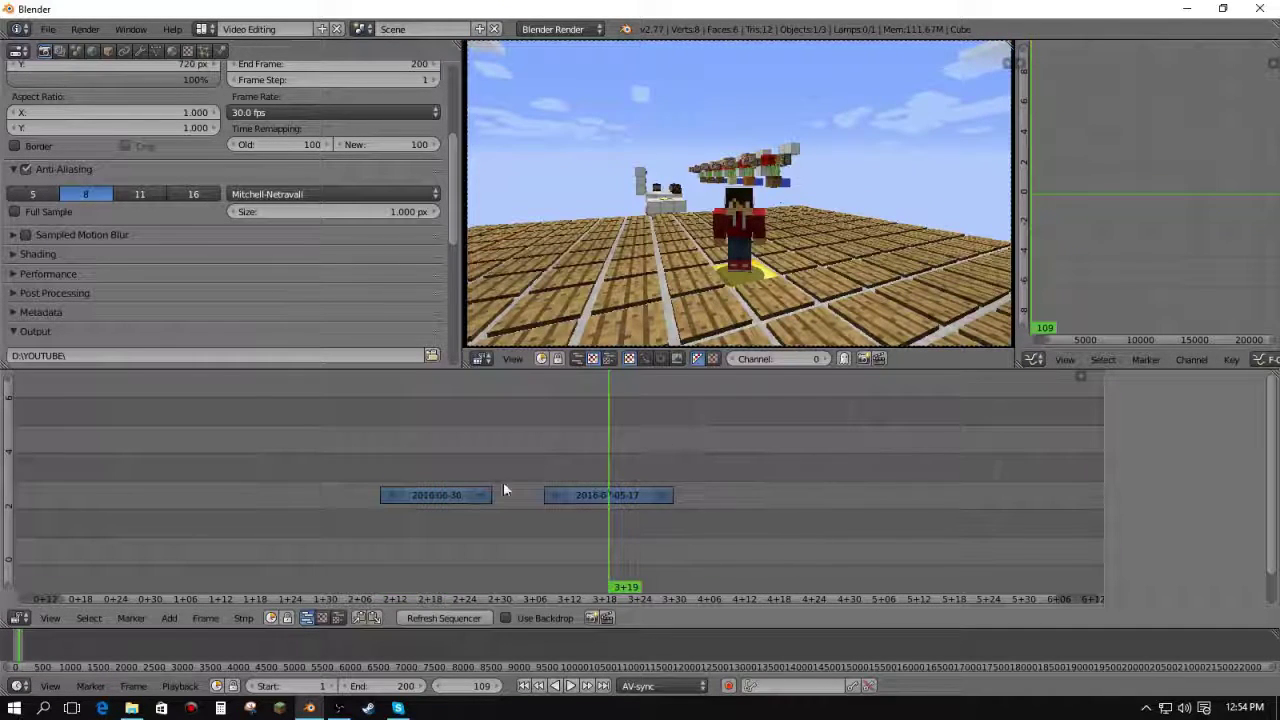
click(443, 494)
click(609, 505)
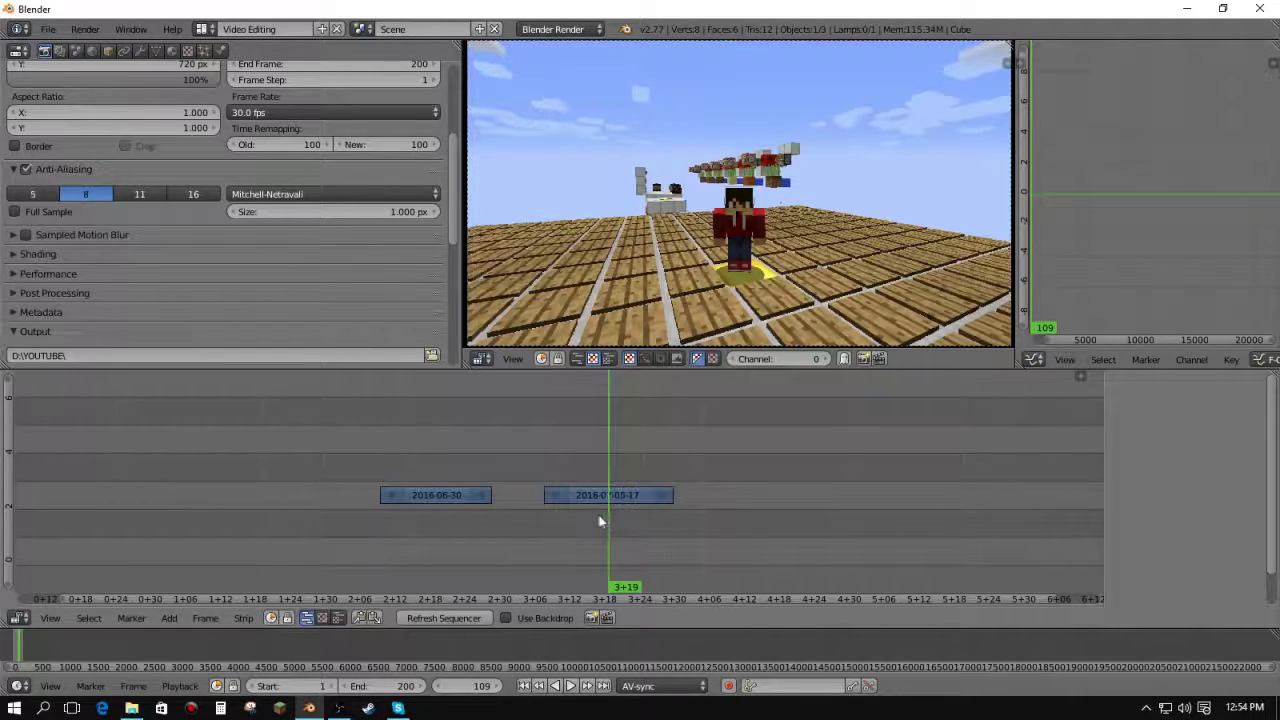
scroll(335, 281, up, 1)
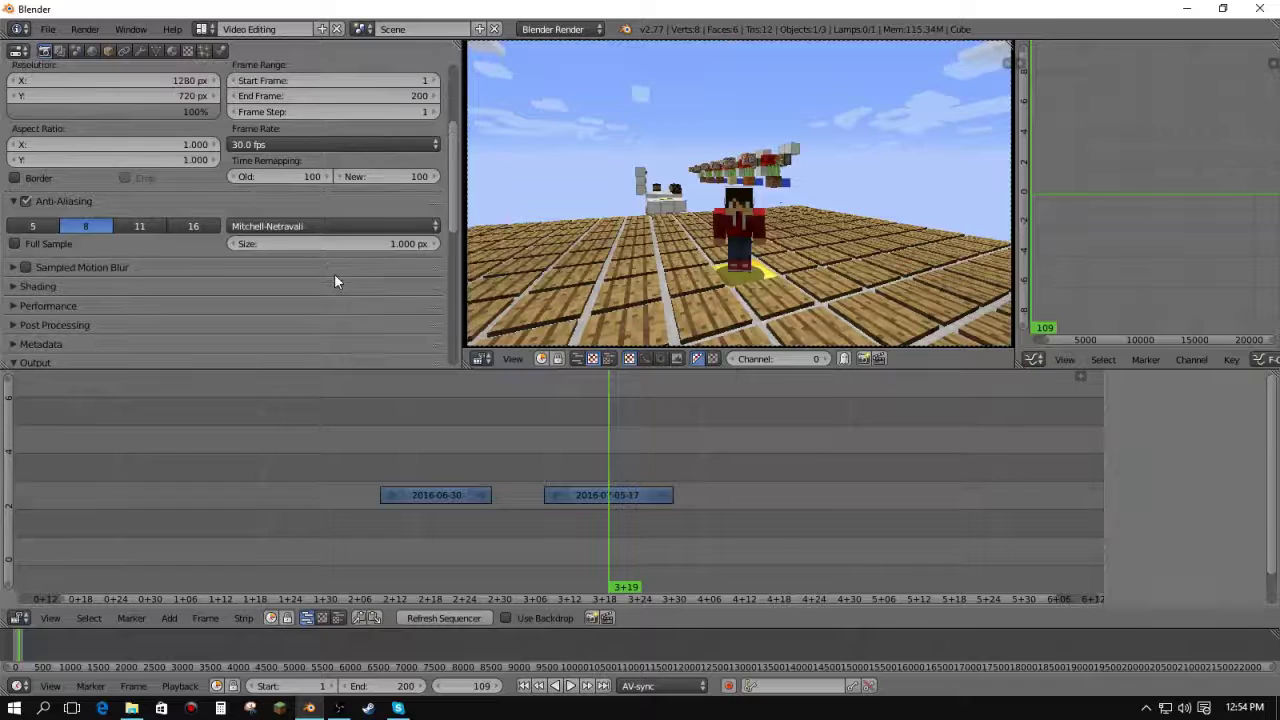
click(258, 145)
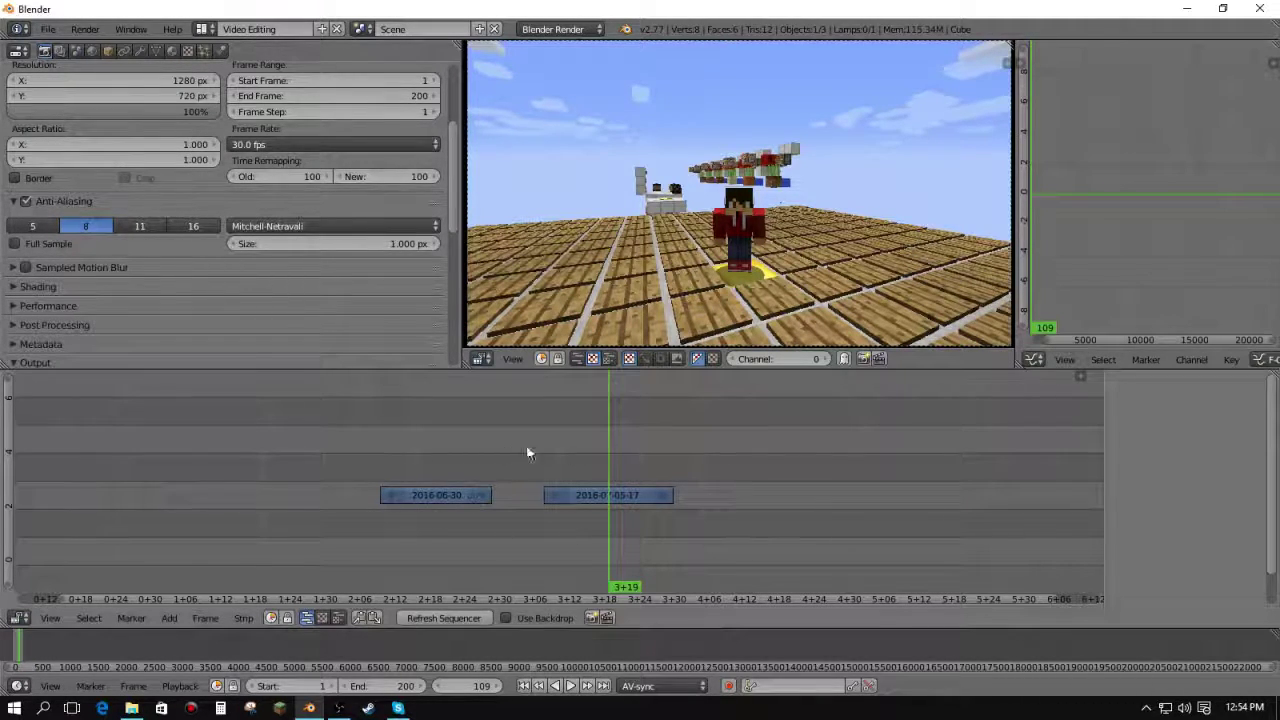
scroll(127, 141, up, 1)
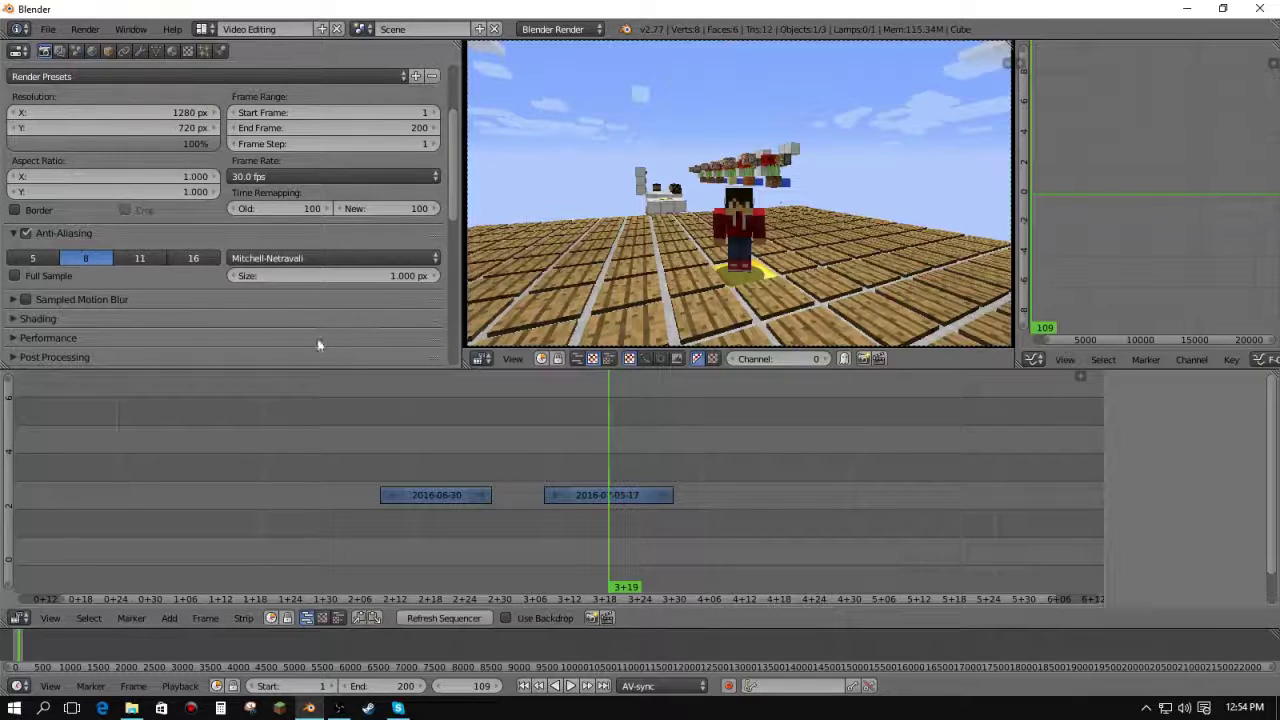
scroll(275, 240, down, 5)
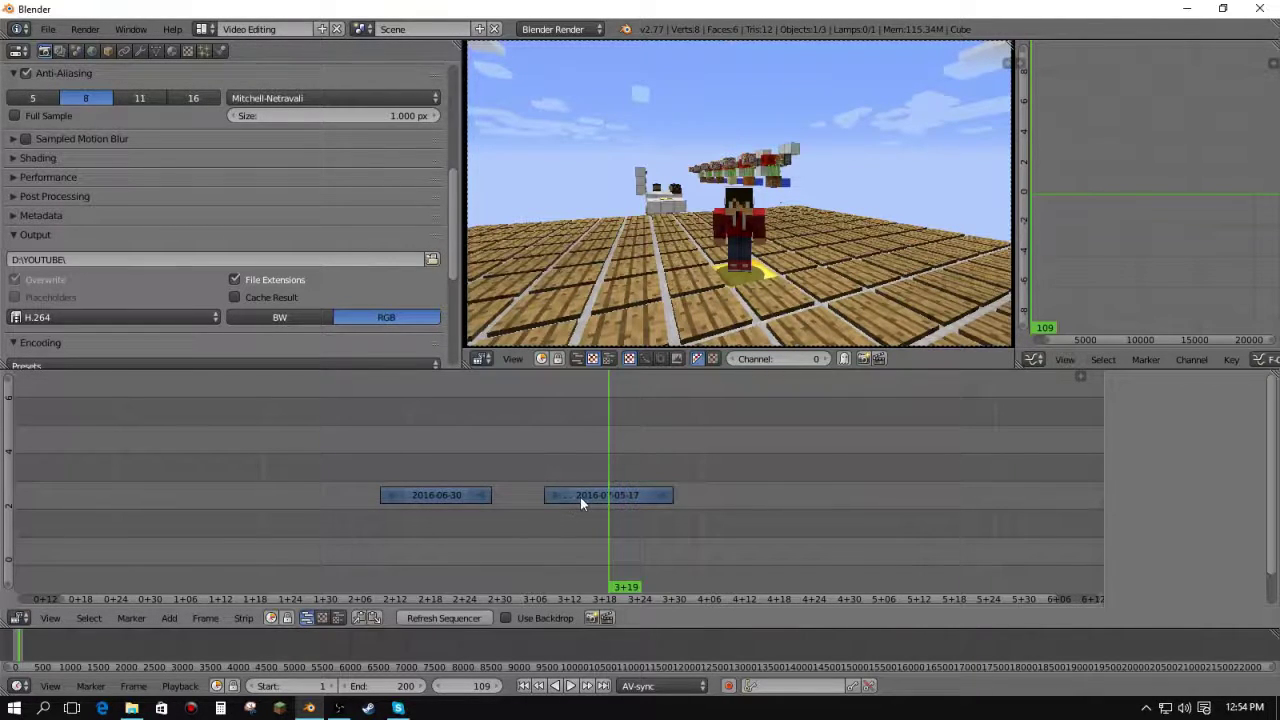
click(380, 495)
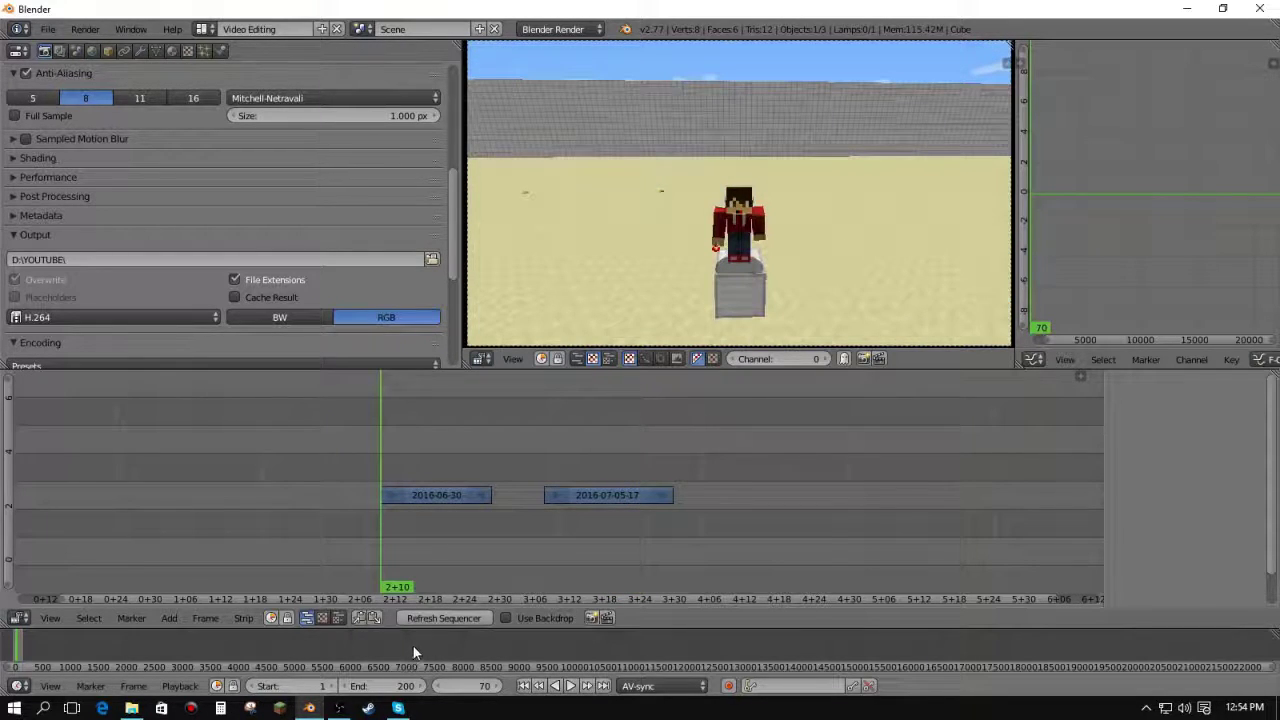
key(s)
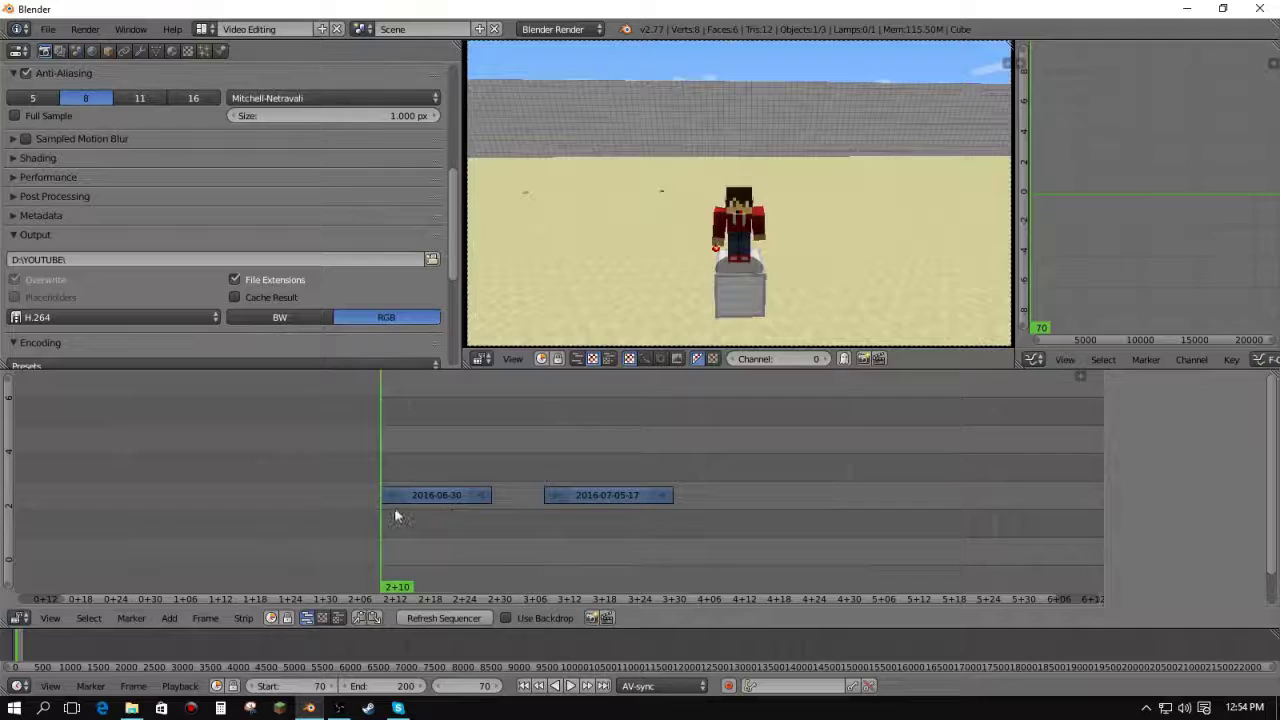
right_click(605, 496)
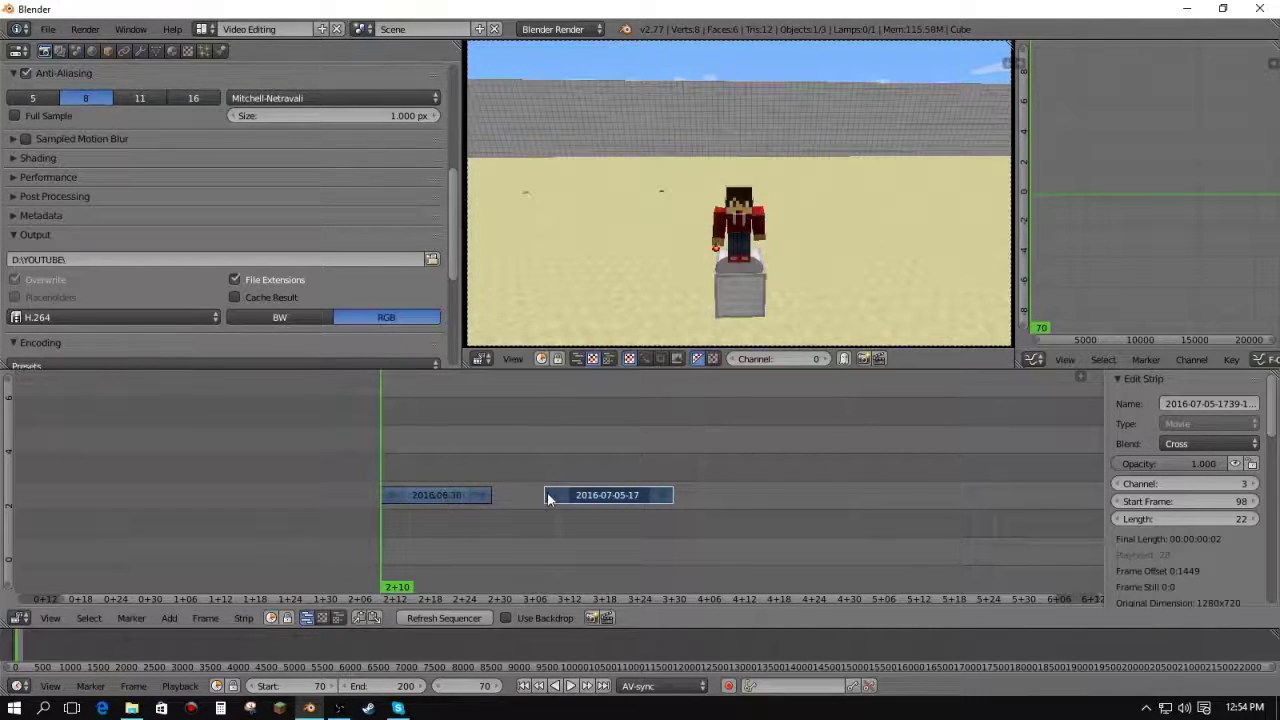
right_click(590, 497)
key(g)
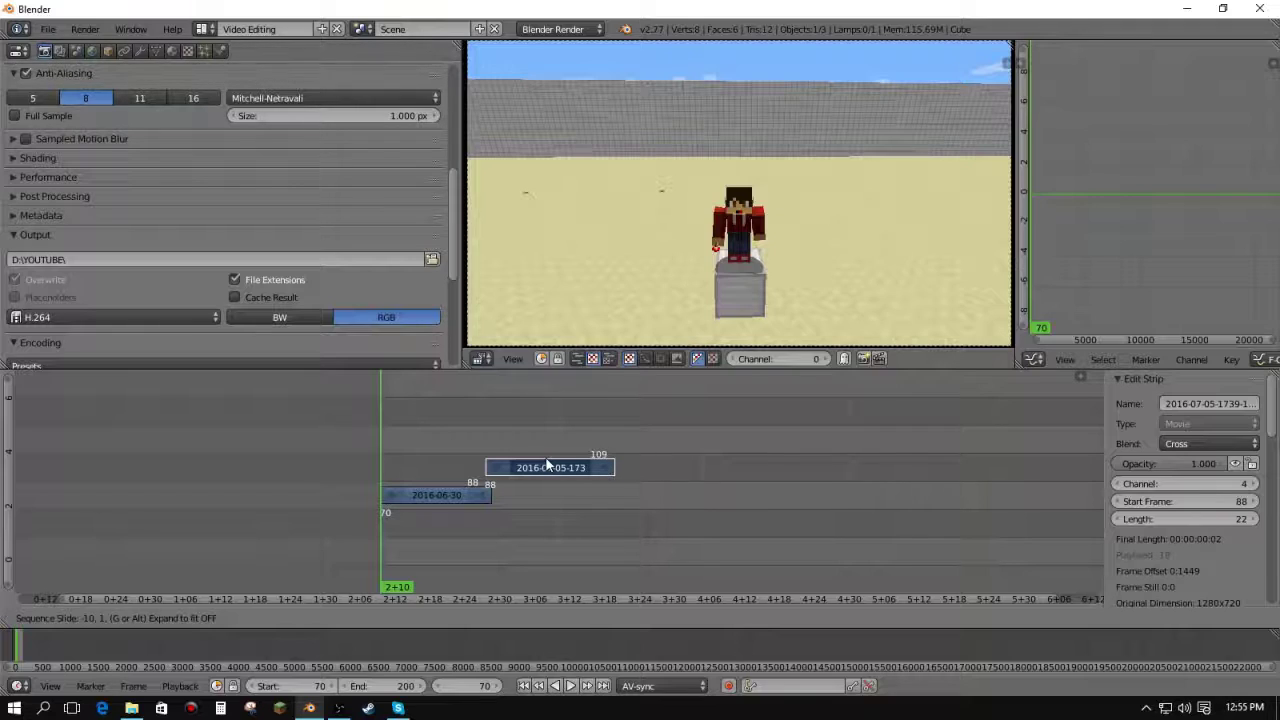
mouse_move(541, 463)
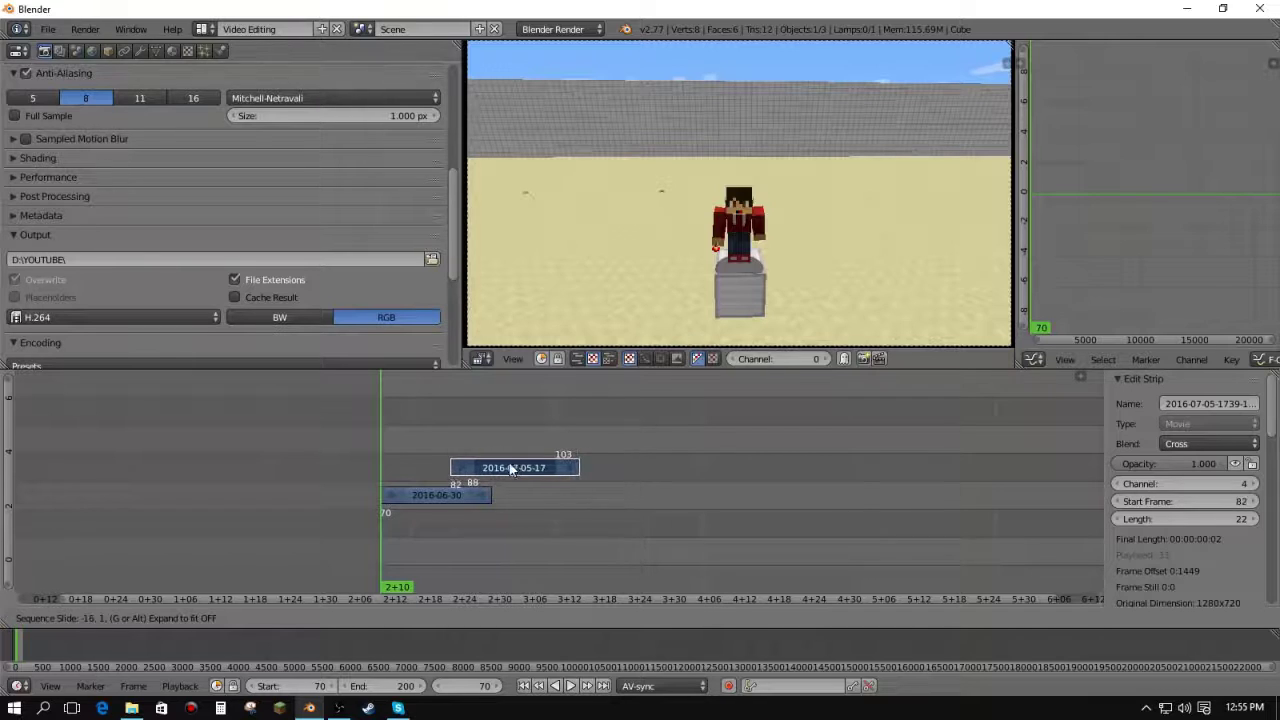
key(Escape)
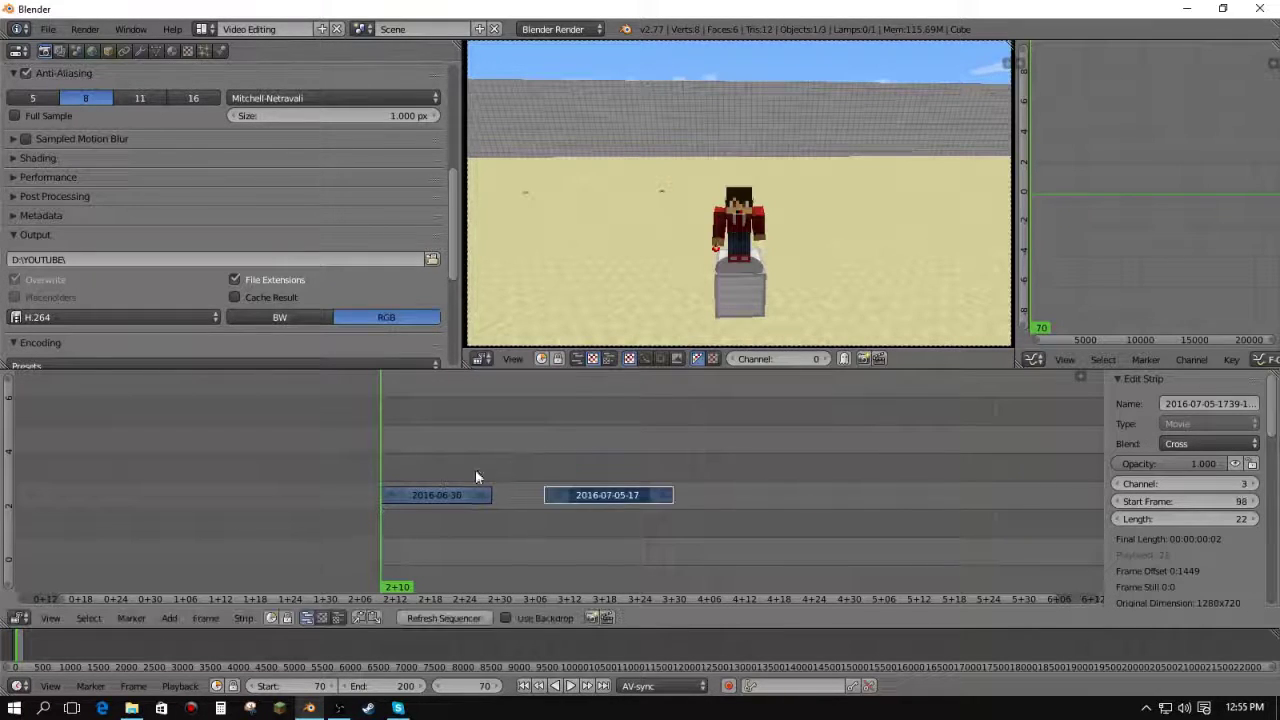
right_click(551, 505)
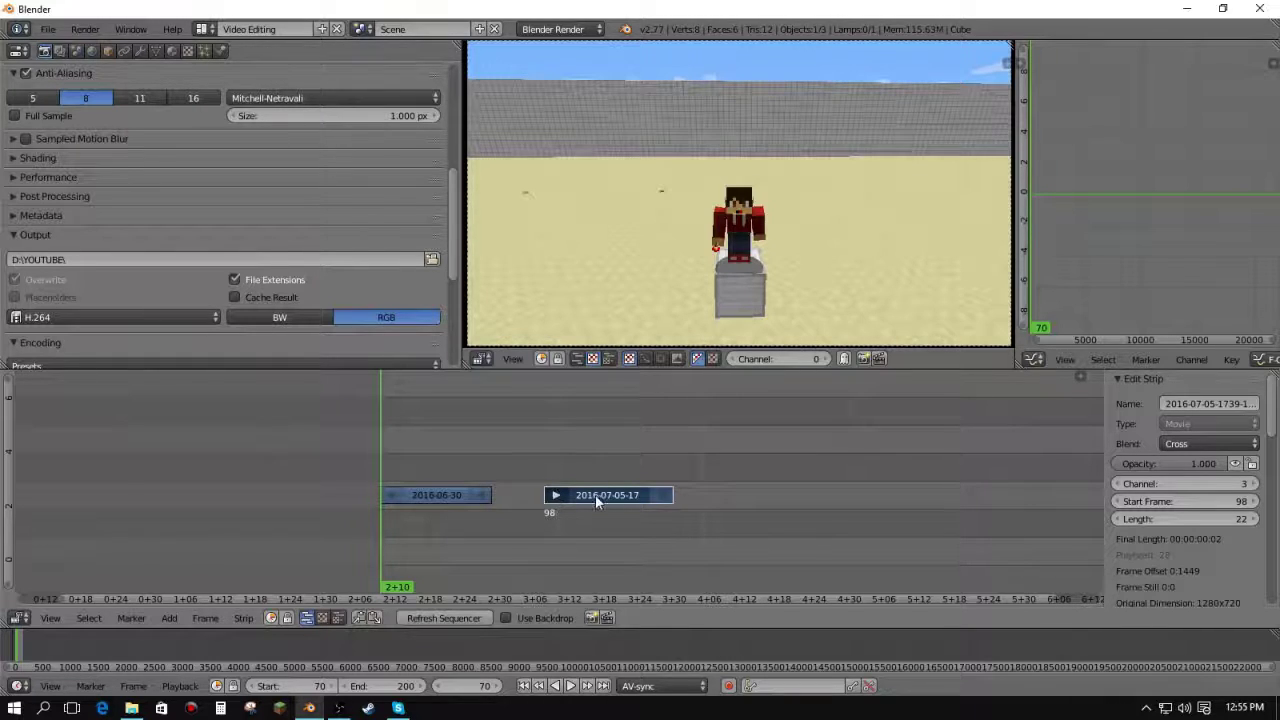
key(g)
right_click(614, 503)
key(g)
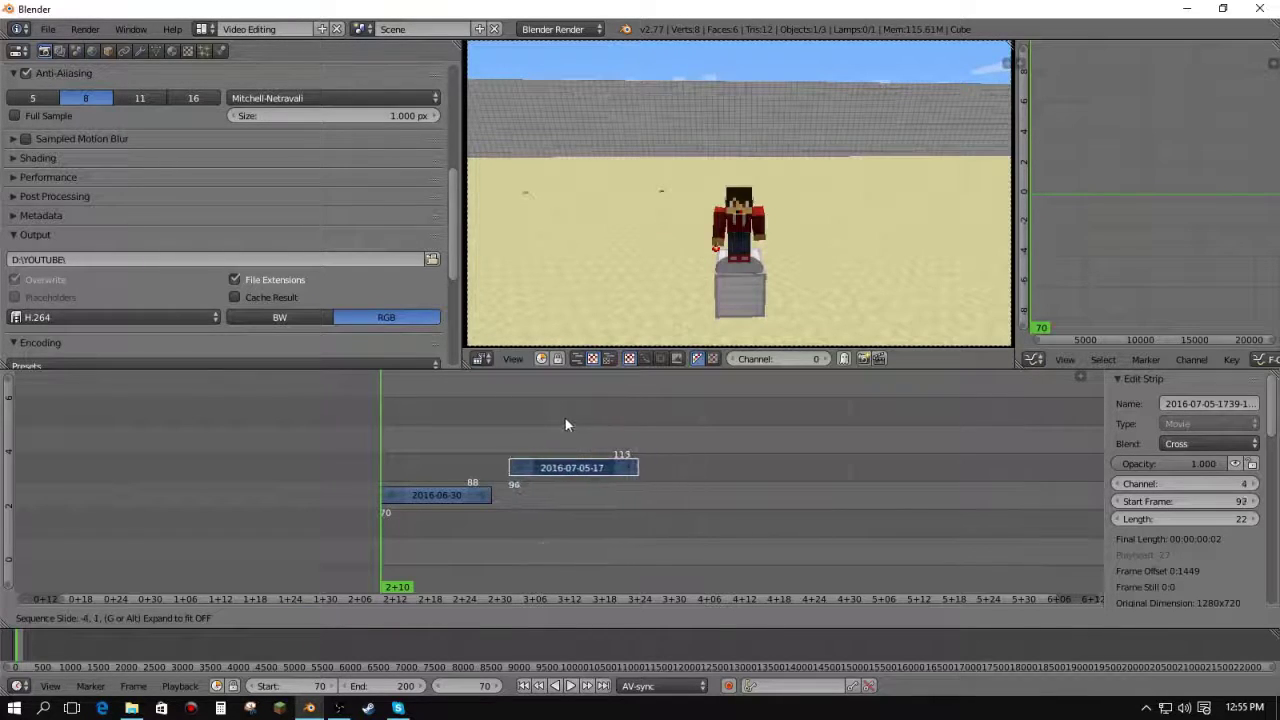
click(485, 428)
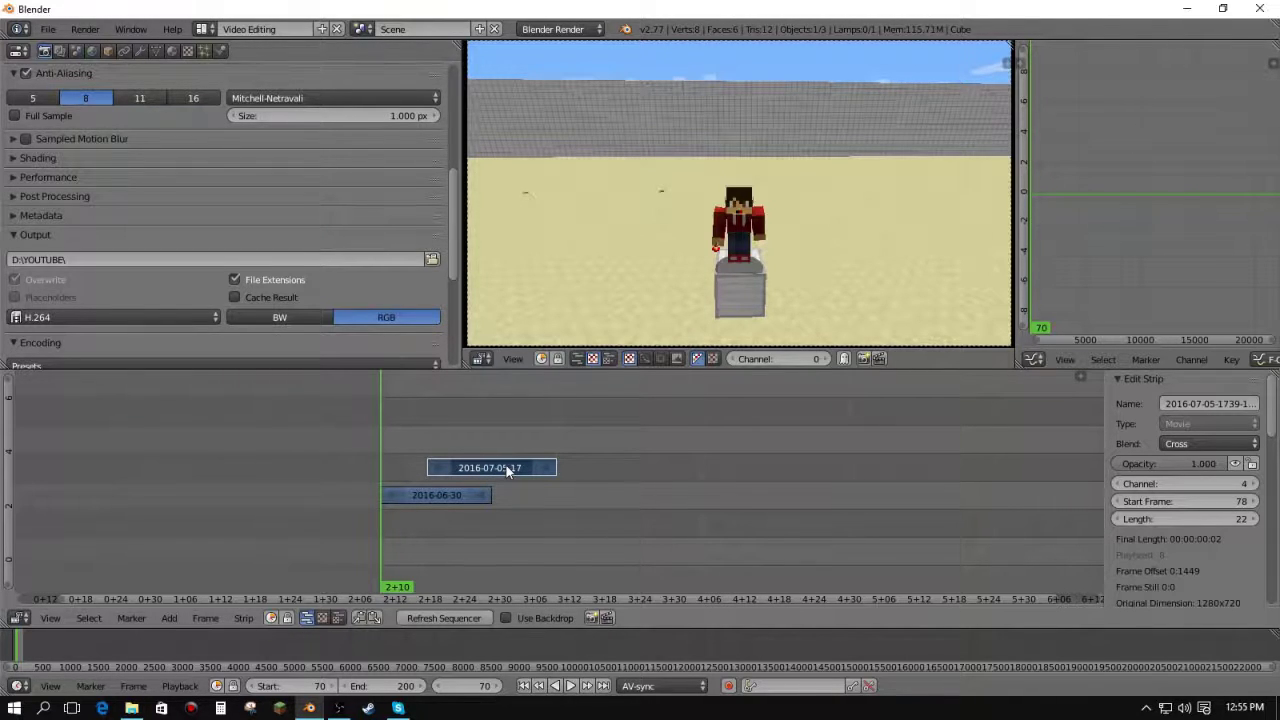
- Add a Transform effect strip above the second clip with Over Drop blending
key(shift+a)
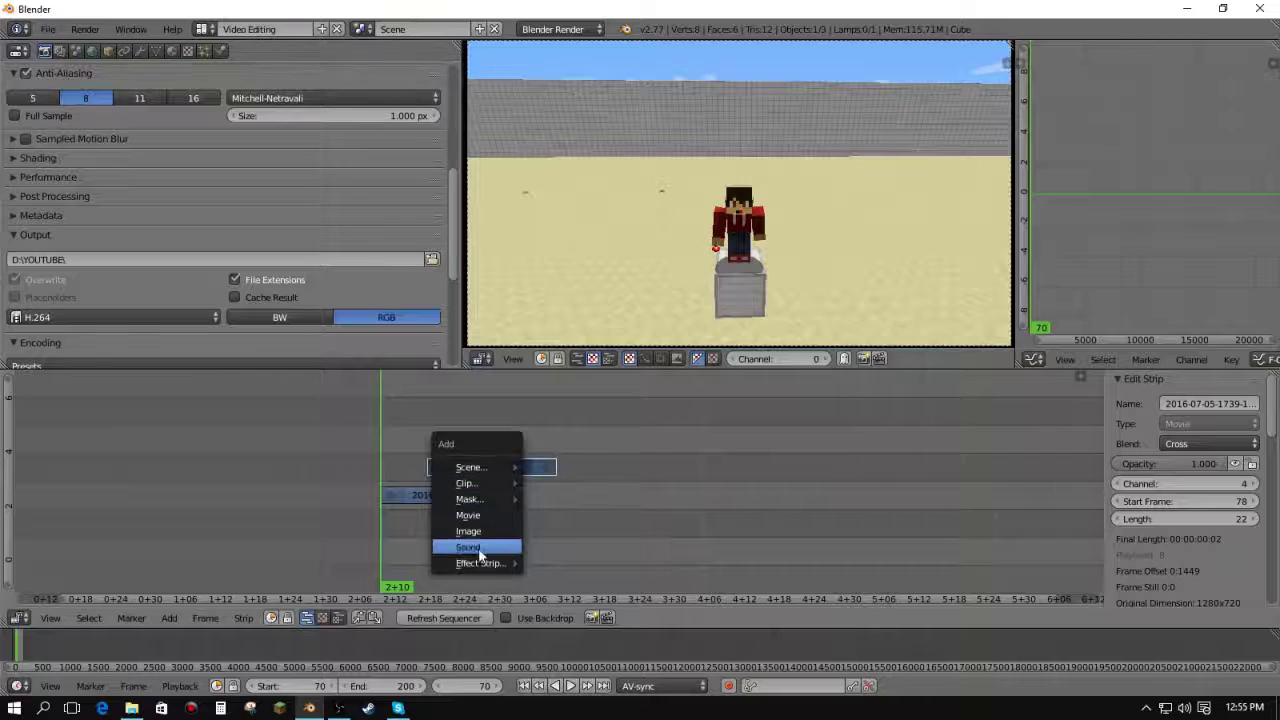
mouse_move(480, 561)
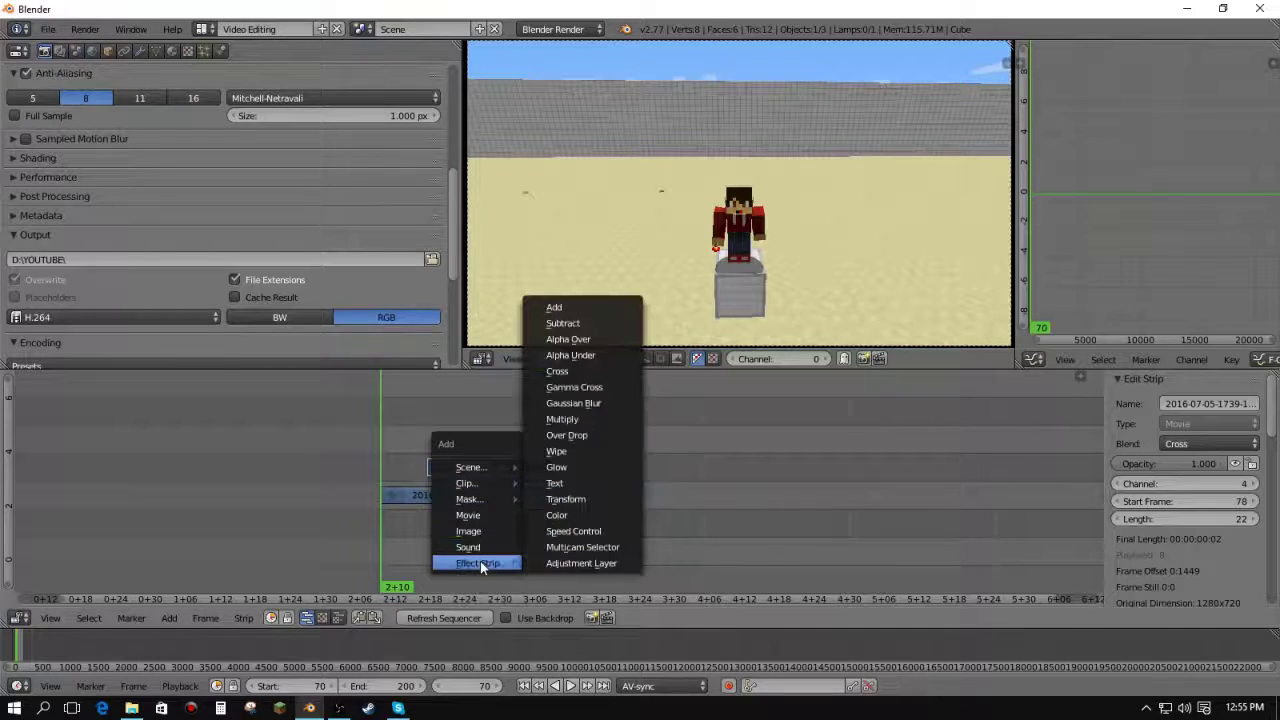
click(565, 500)
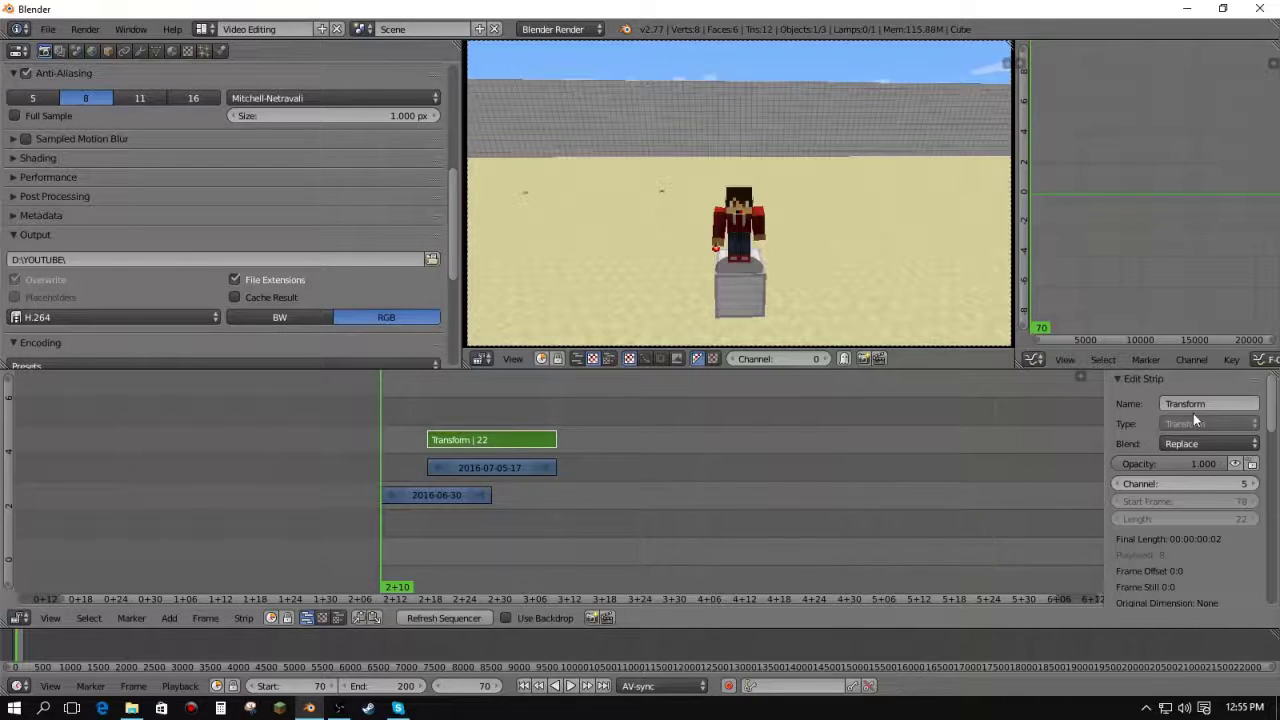
click(1183, 443)
click(1183, 285)
key(n)
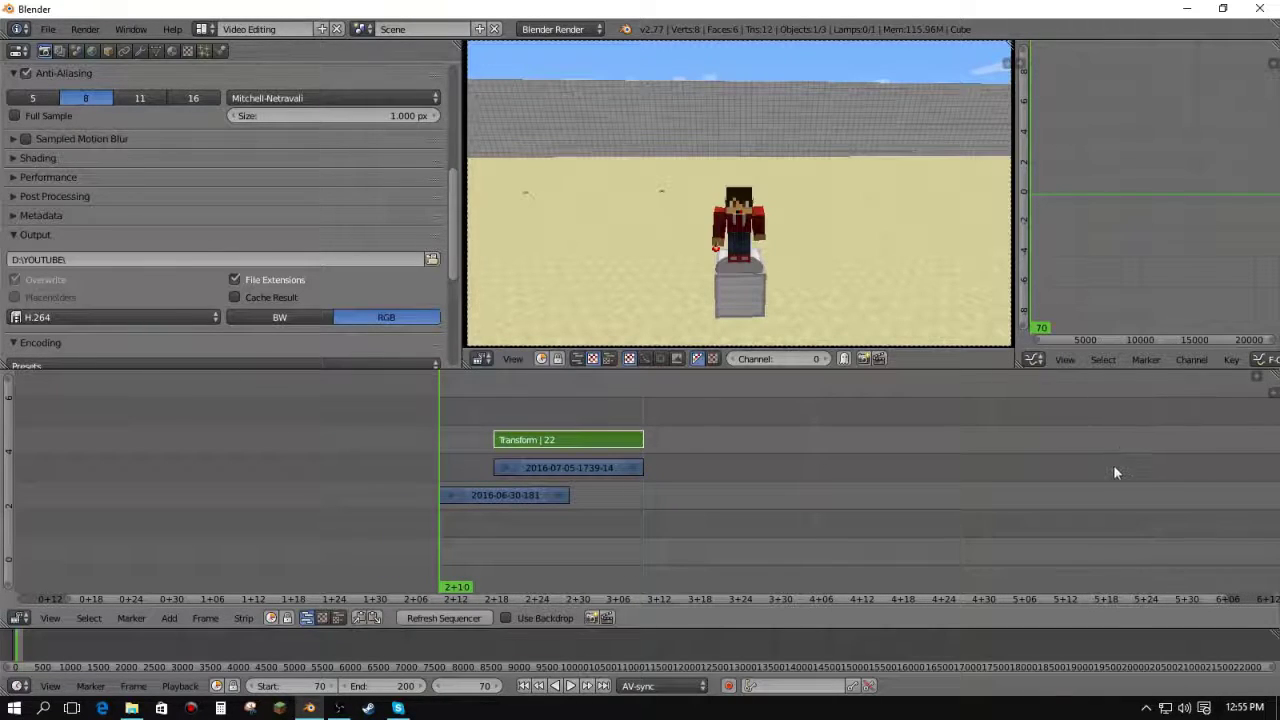
key(n)
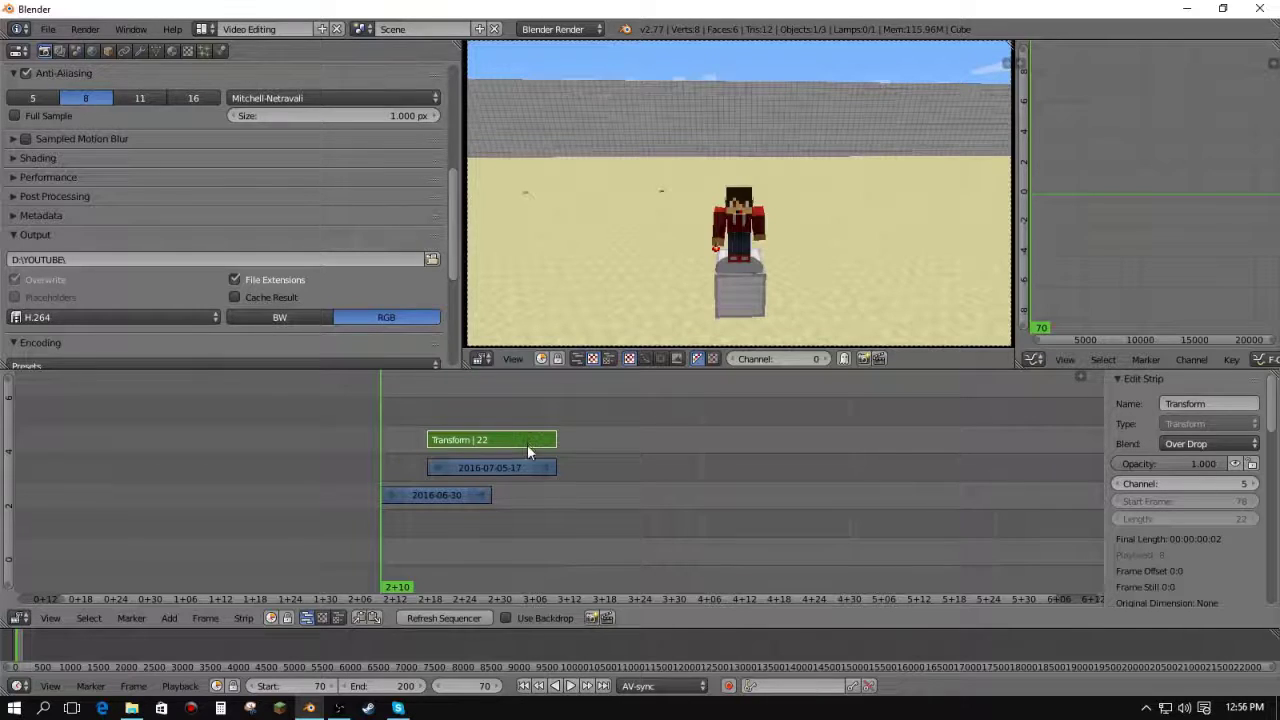
- Add a Gaussian Blur effect strip with Over Drop blending
key(shift+a)
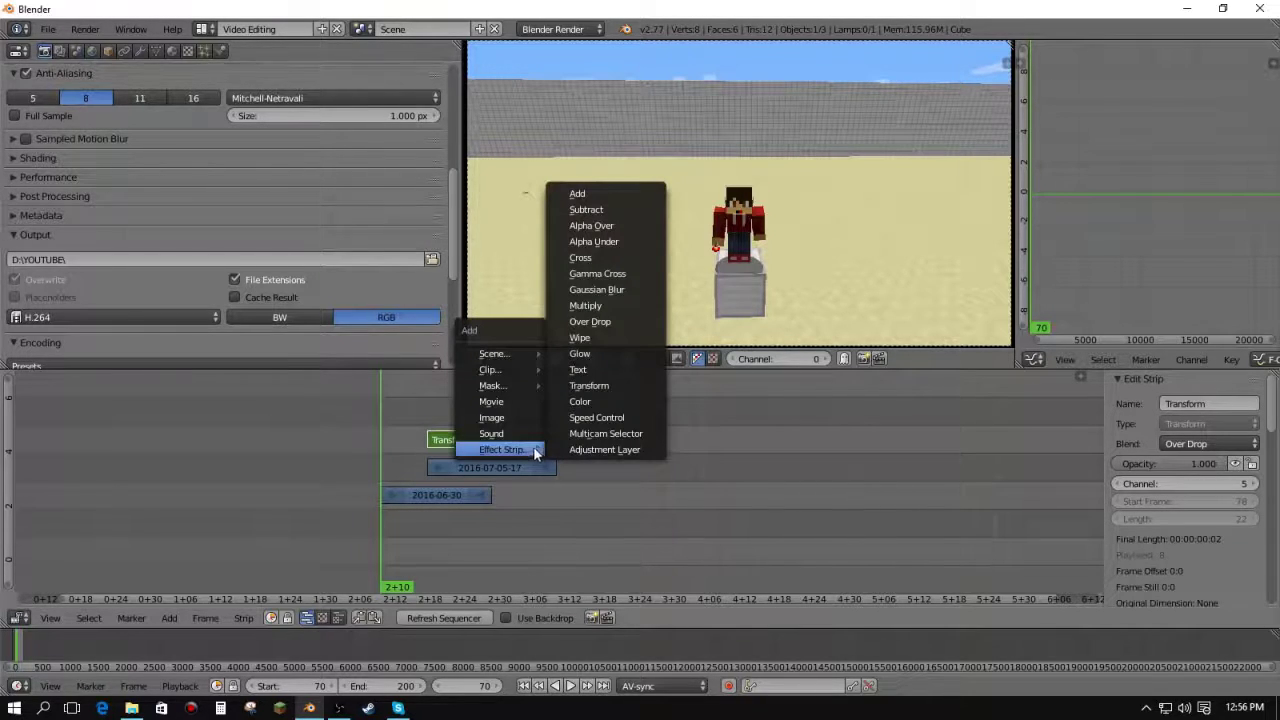
click(602, 289)
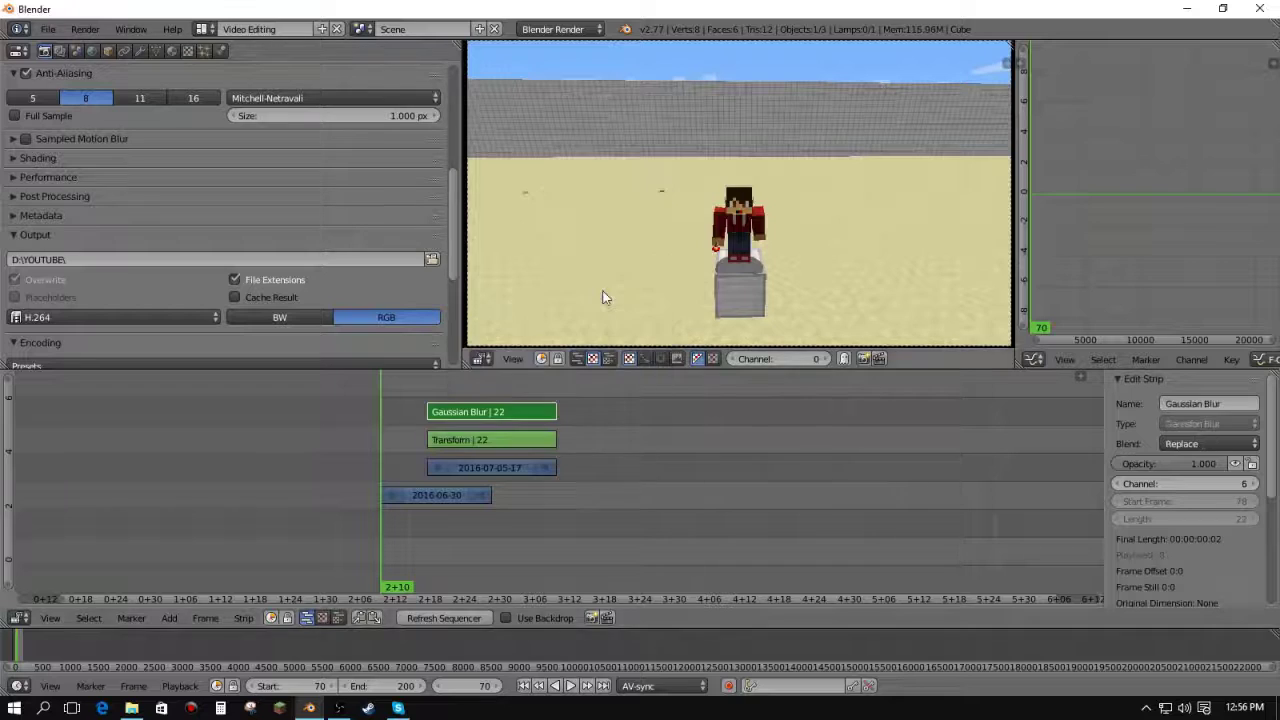
click(1186, 446)
click(1182, 284)
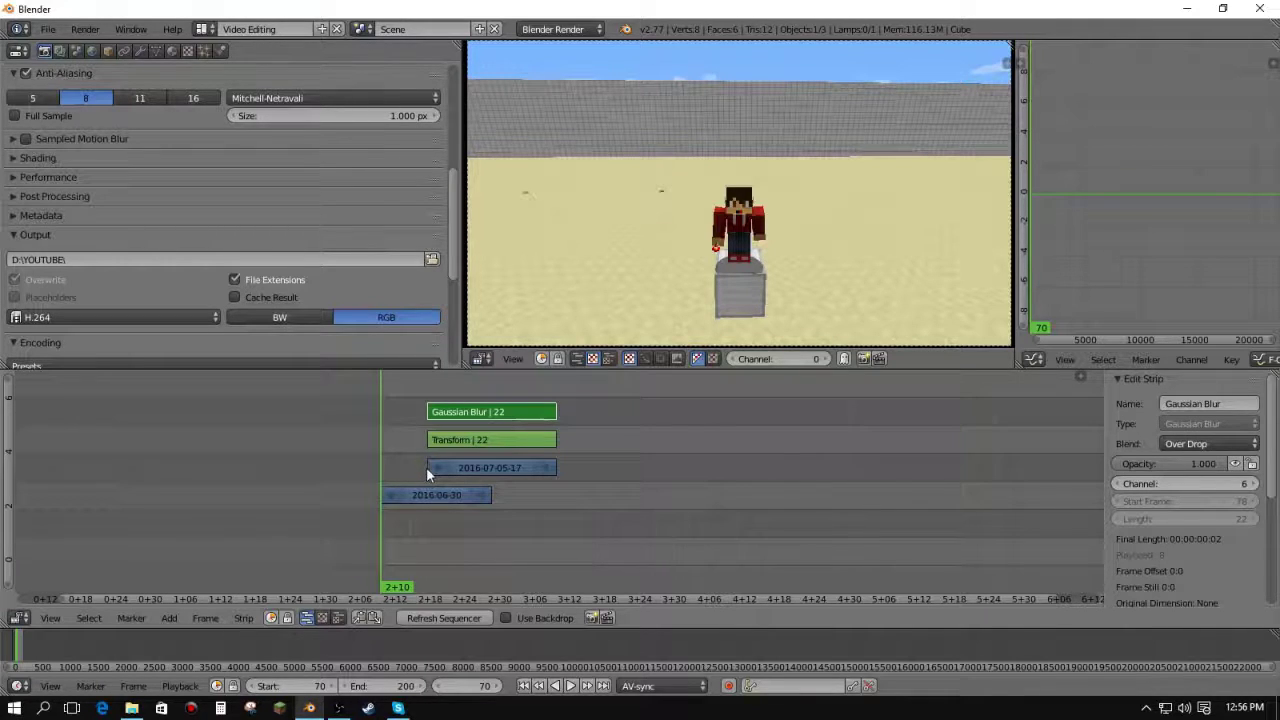
- At frame 78, set the Transform strip's Position X to 100 and keyframe it
key(Page_Up)
key(Page_Down)
click(432, 482)
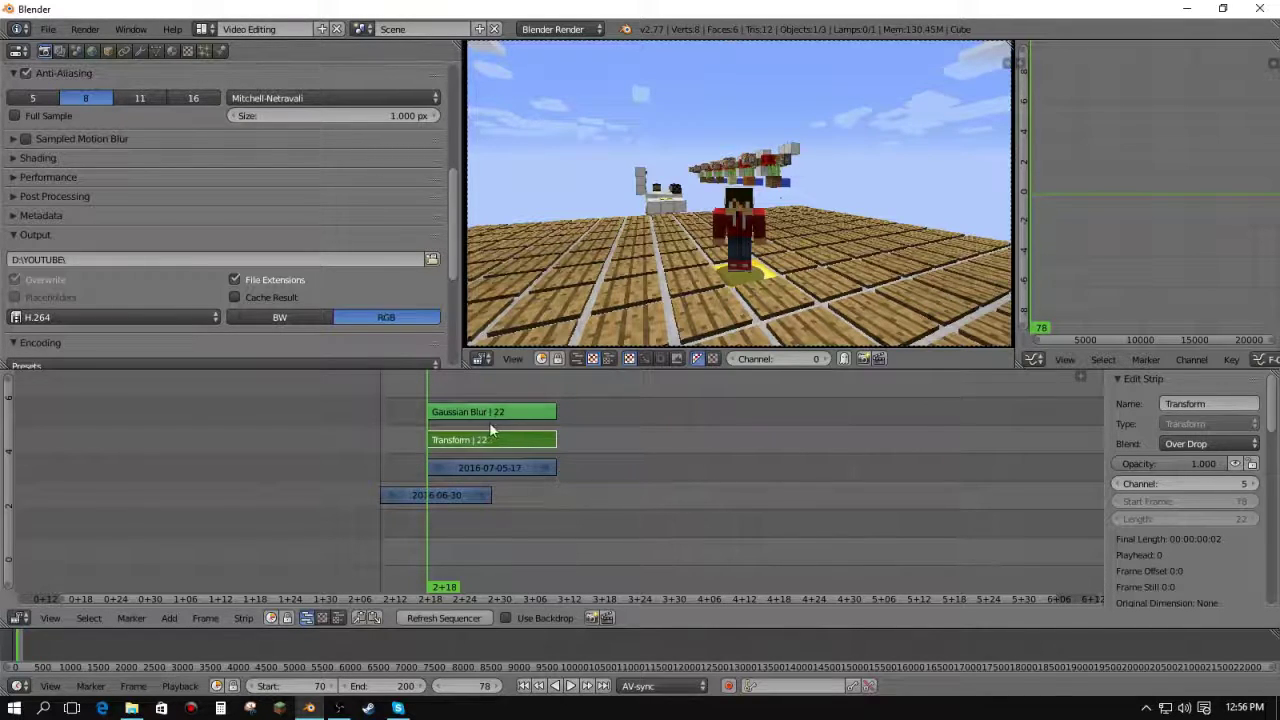
right_click(465, 434)
scroll(1190, 480, down, 5)
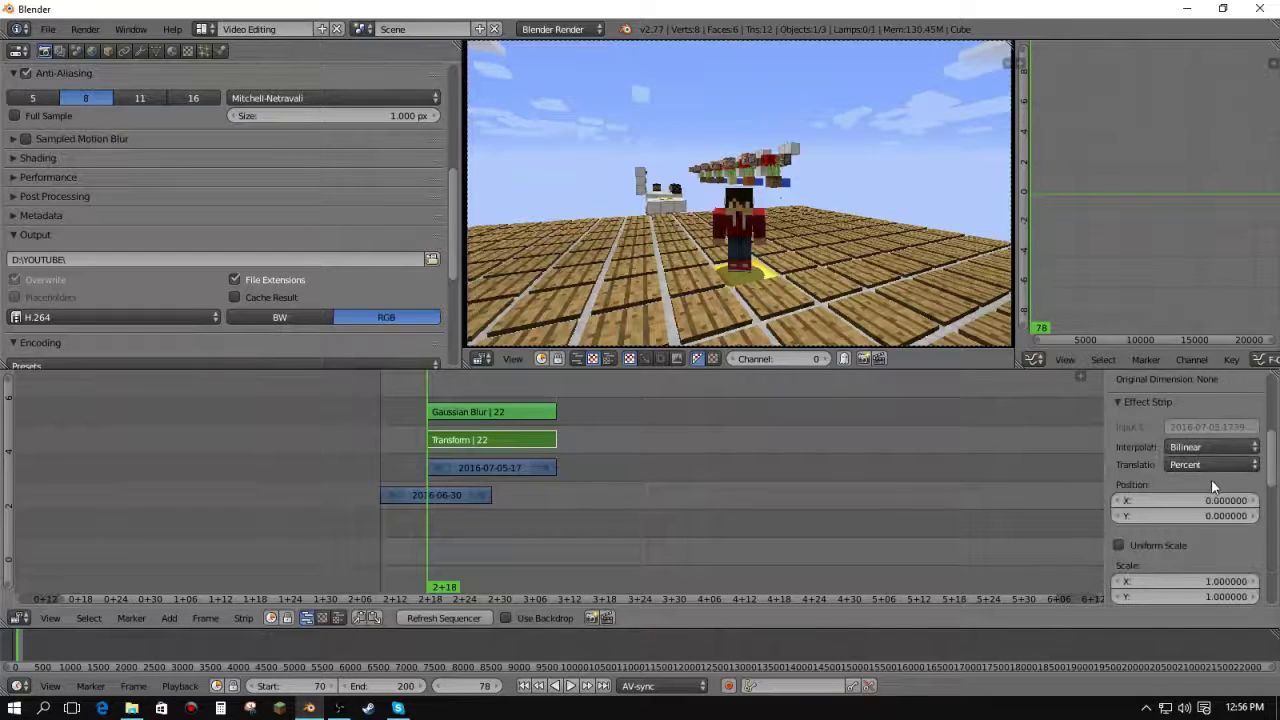
click(1157, 500)
text(1)
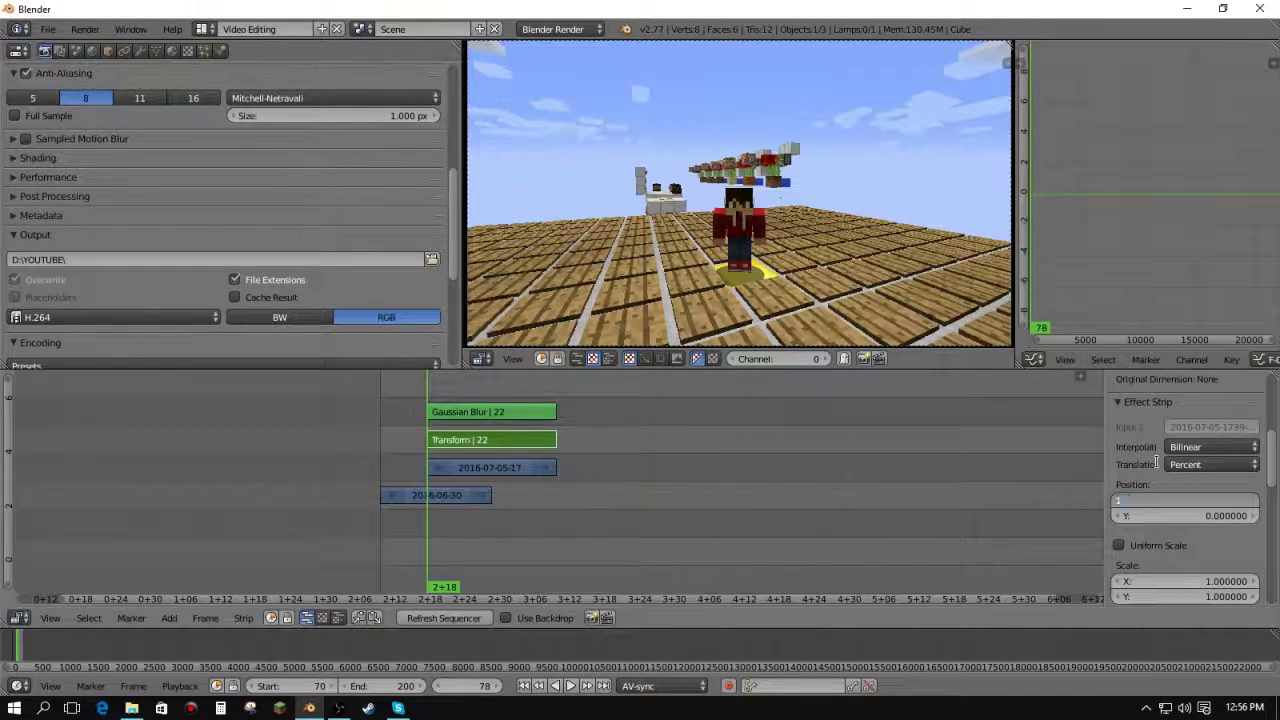
text(00)
key(Return)
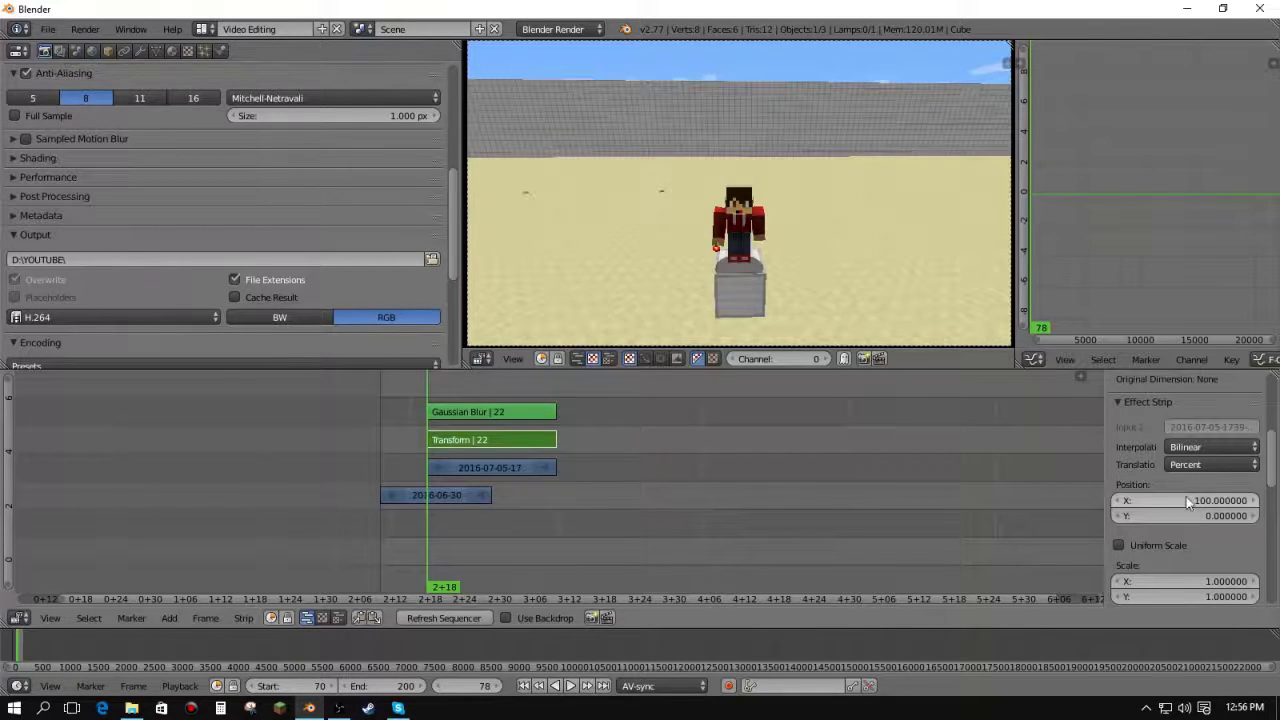
key(i)
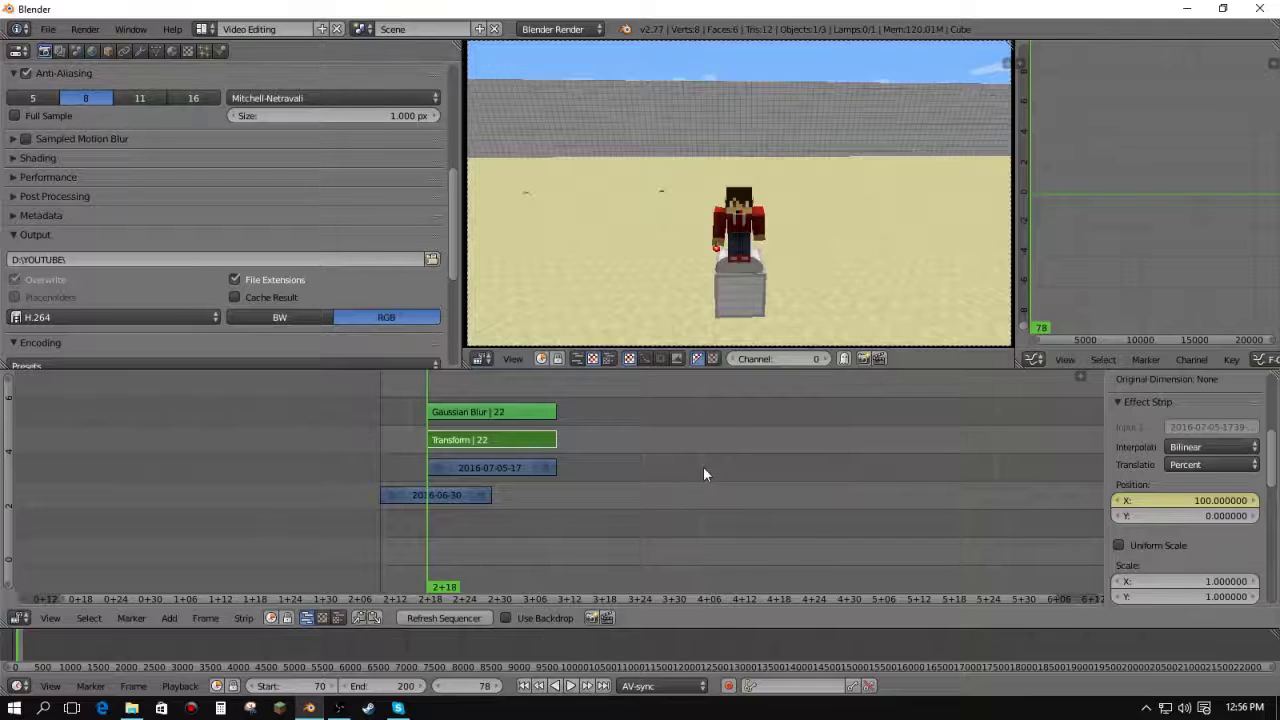
- At frame 89, set the Transform strip's Position X to 0 and keyframe it
key(Page_Up)
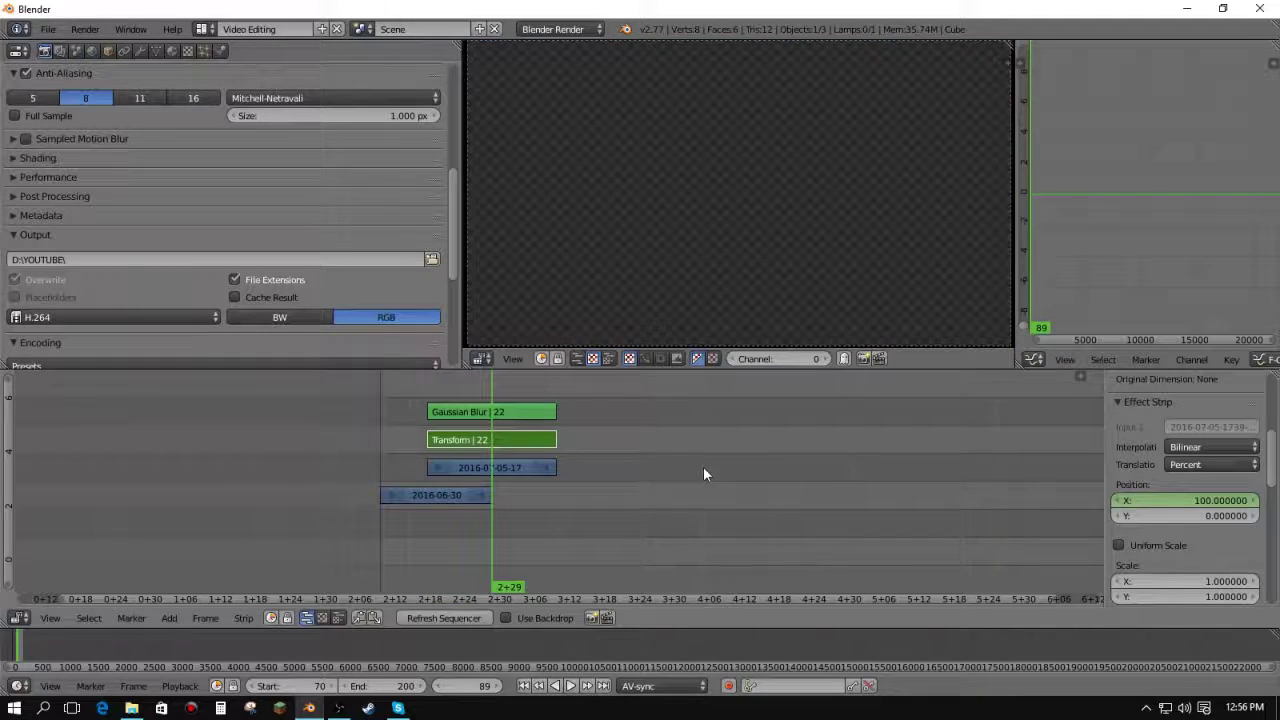
right_click(483, 496)
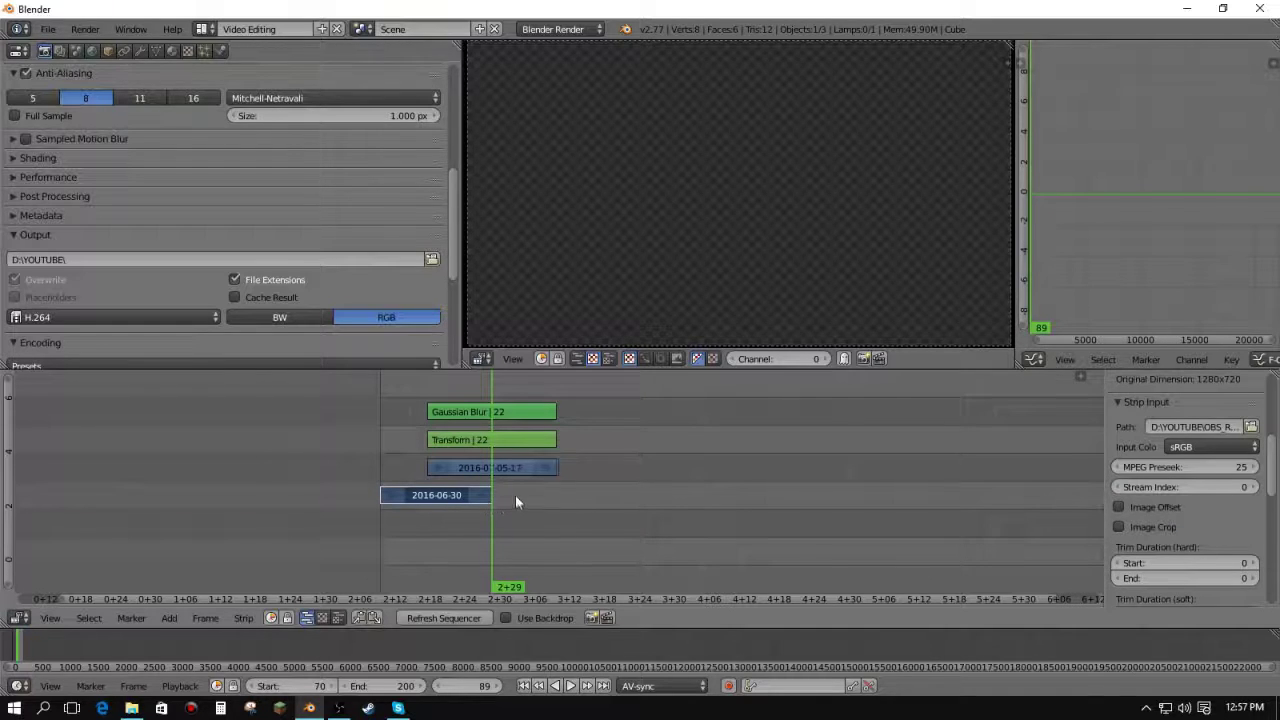
right_click(465, 440)
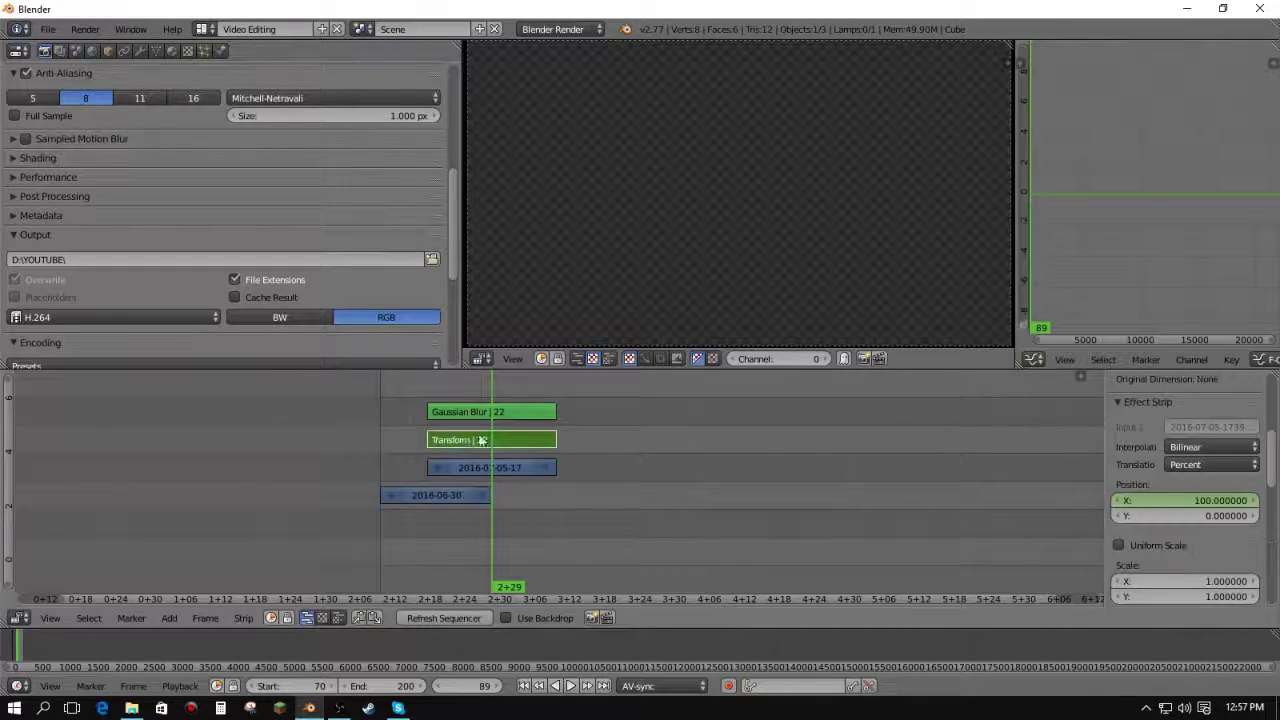
click(1216, 500)
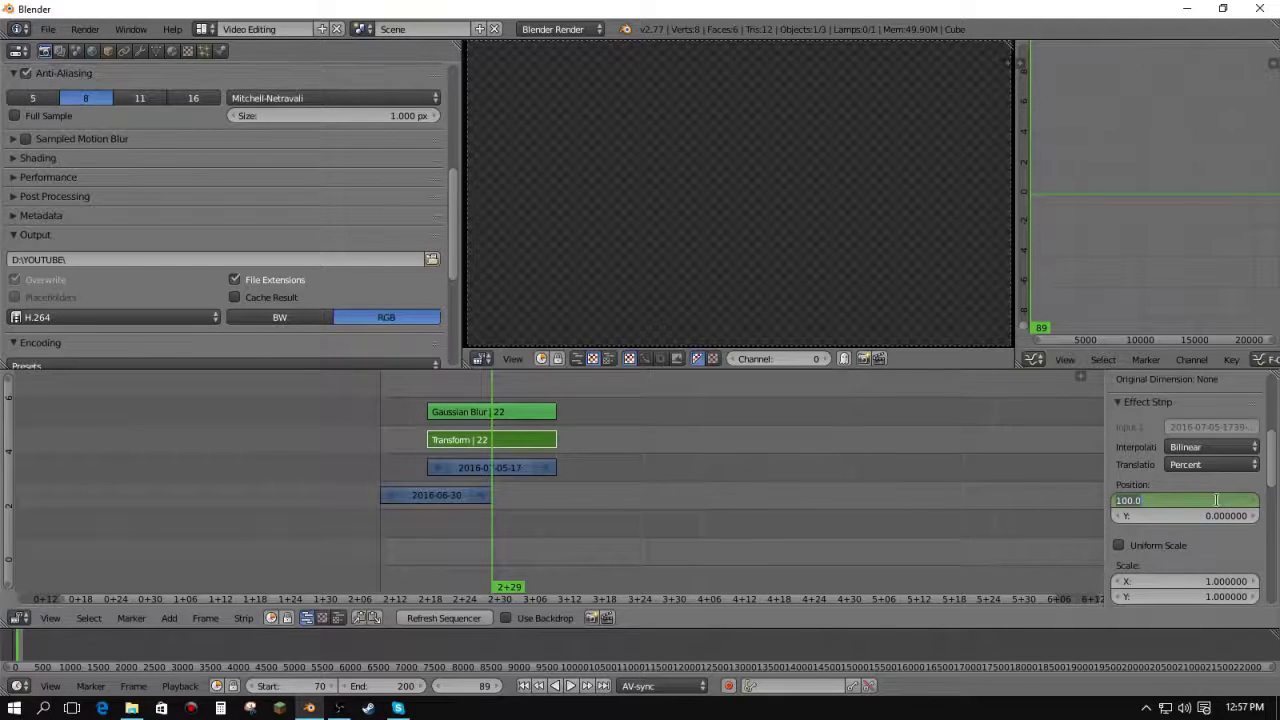
text(0)
key(Return)
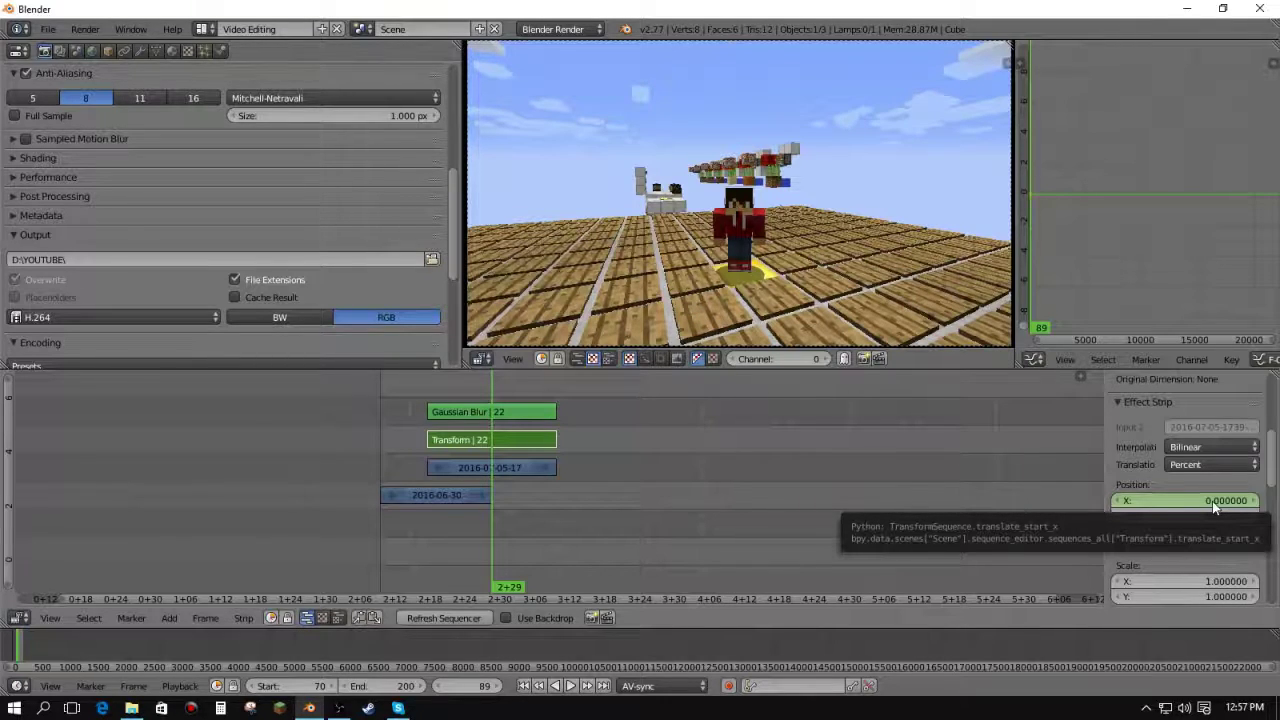
key(i)
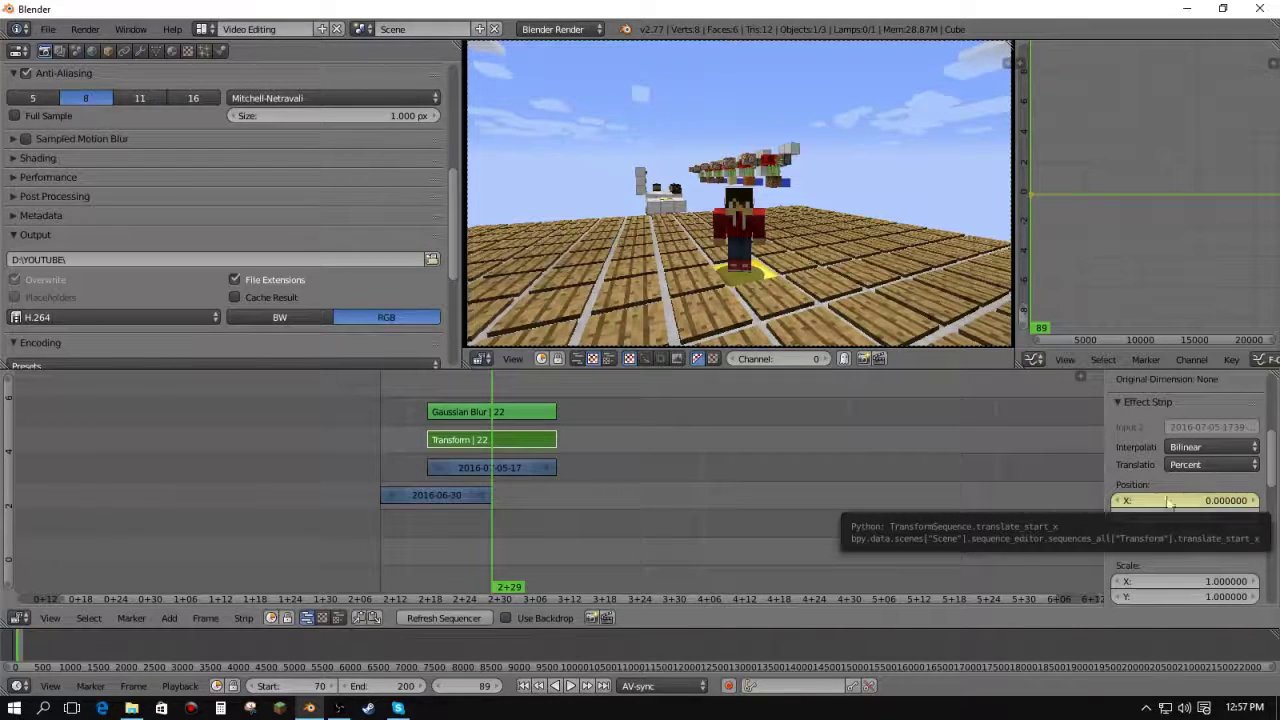
- Preview the swipe transition twice from frame 77
click(420, 456)
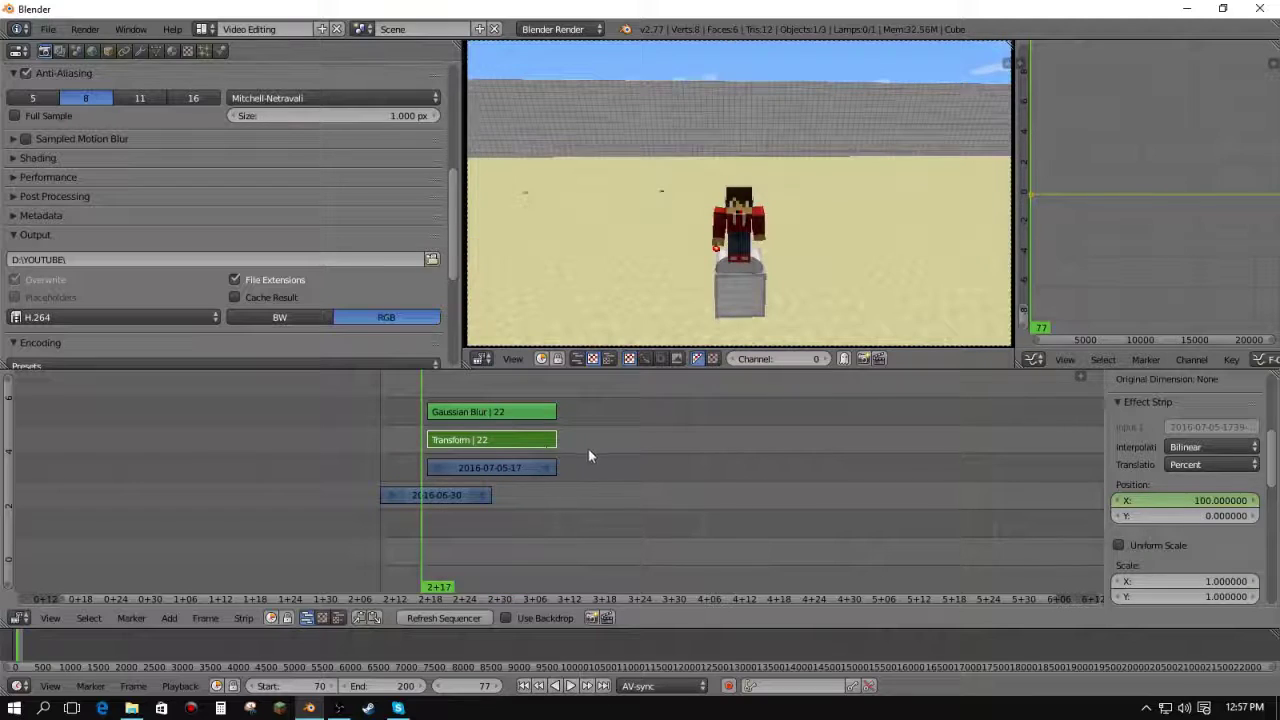
click(571, 687)
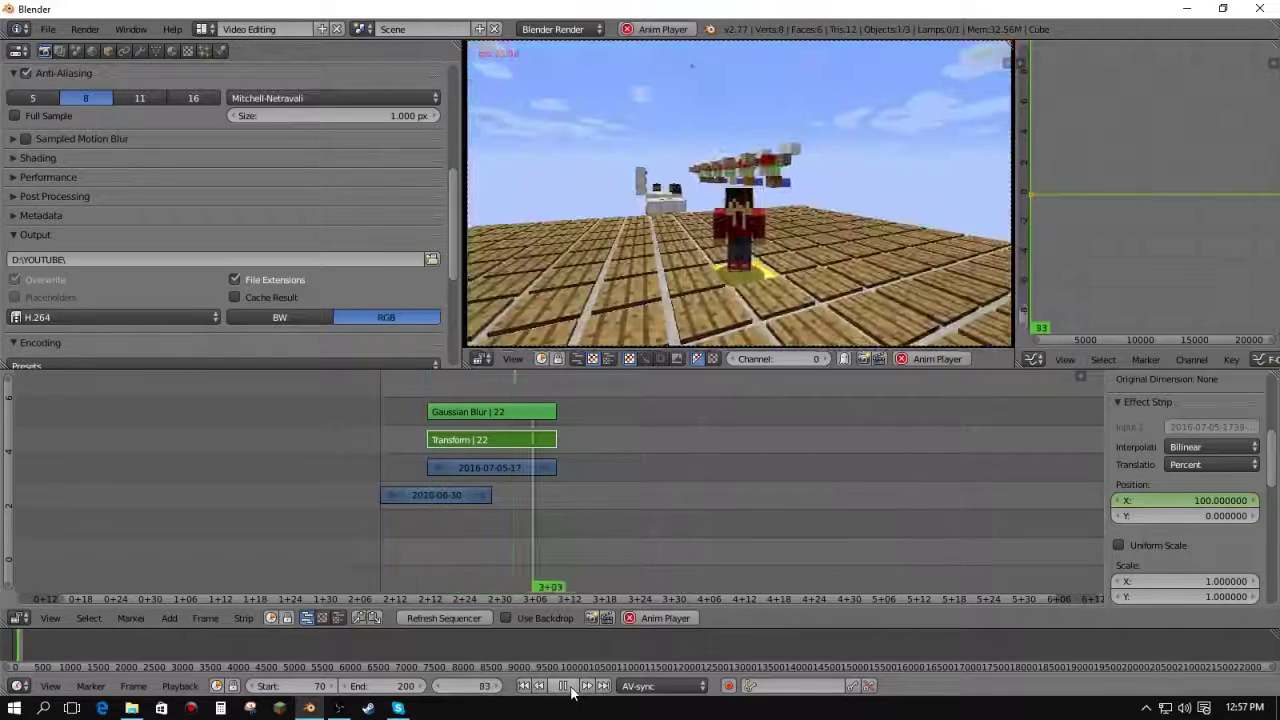
click(564, 686)
click(425, 449)
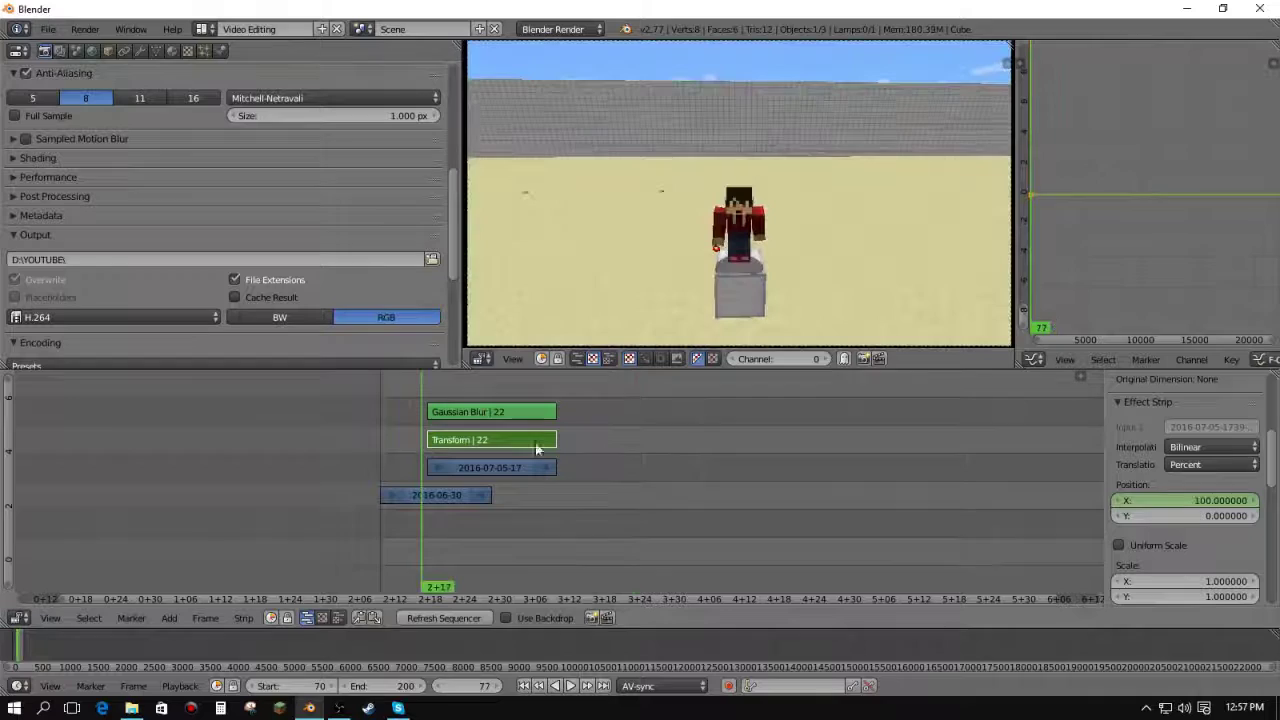
click(570, 687)
click(565, 687)
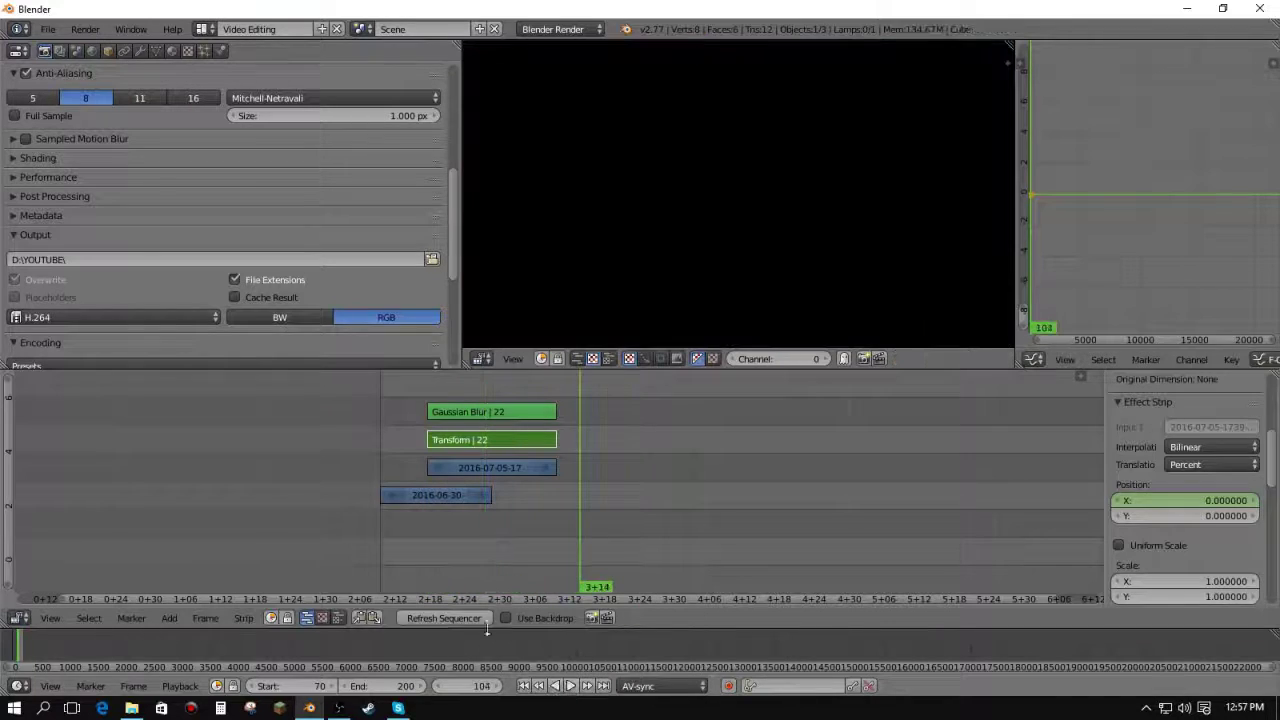
click(423, 460)
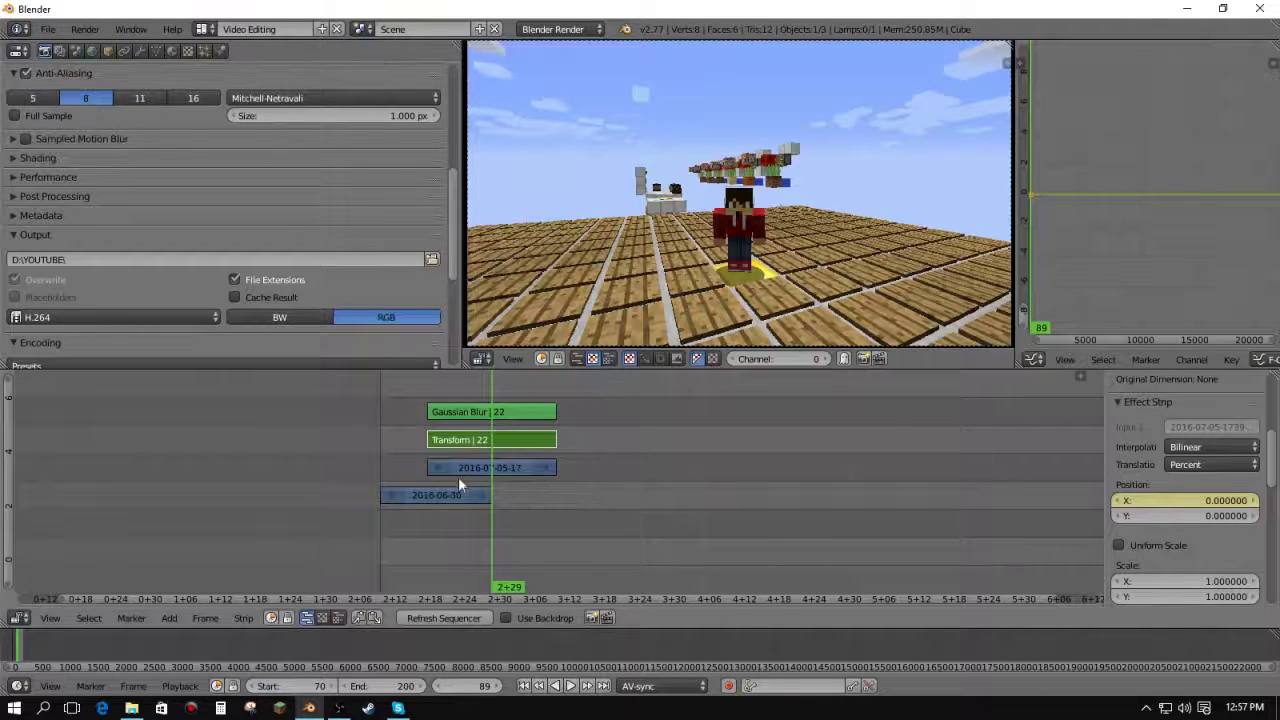
key(Escape)
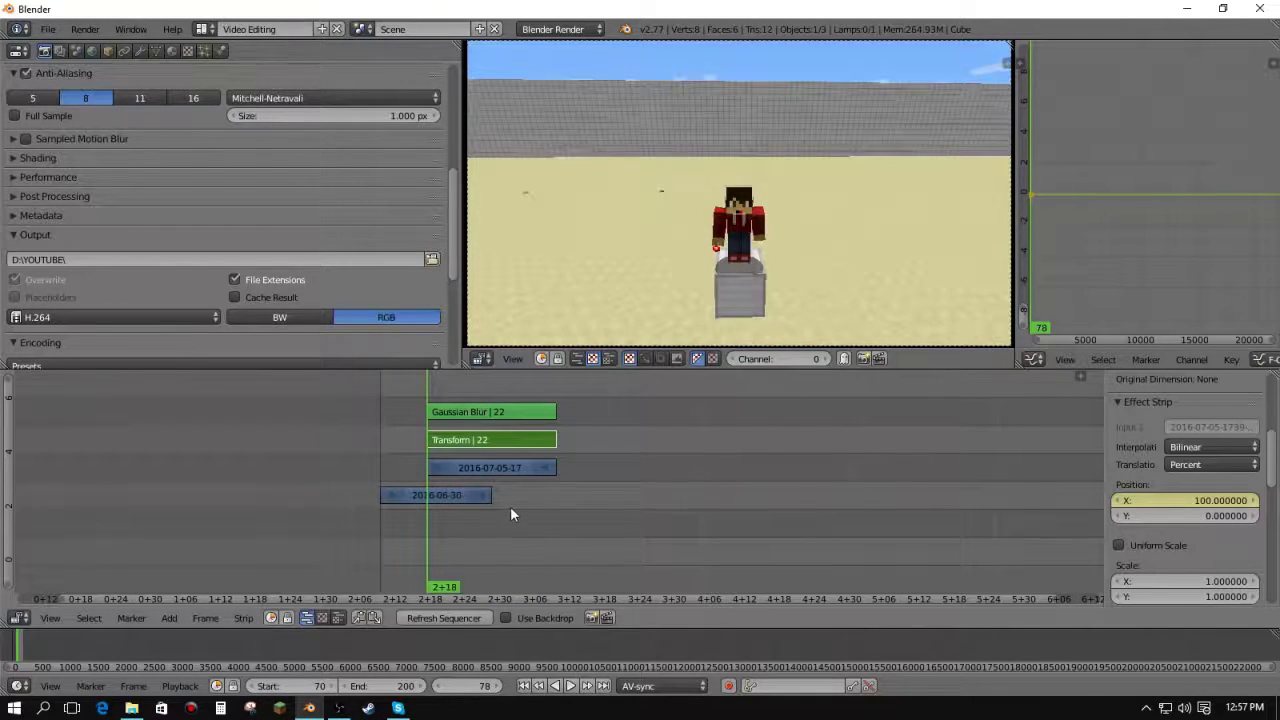
- Set the Gaussian Blur's Size X to 150 and keyframe it at frame 78
click(477, 413)
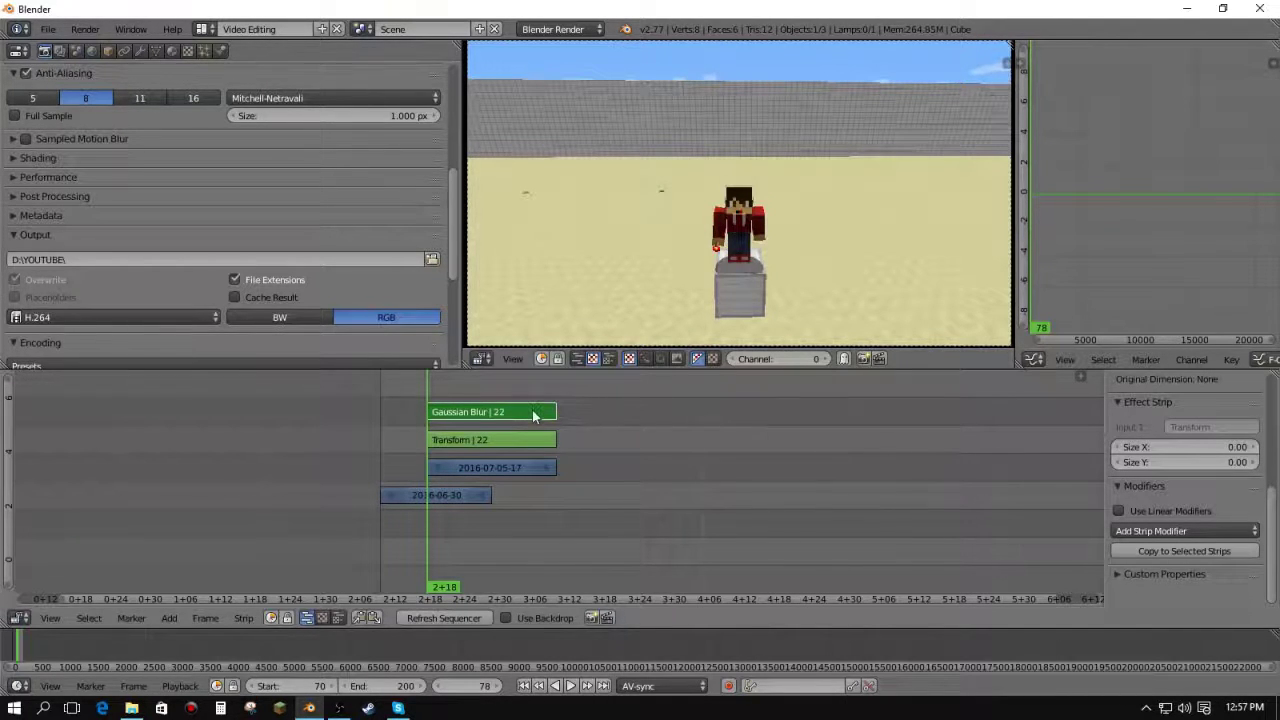
click(1140, 449)
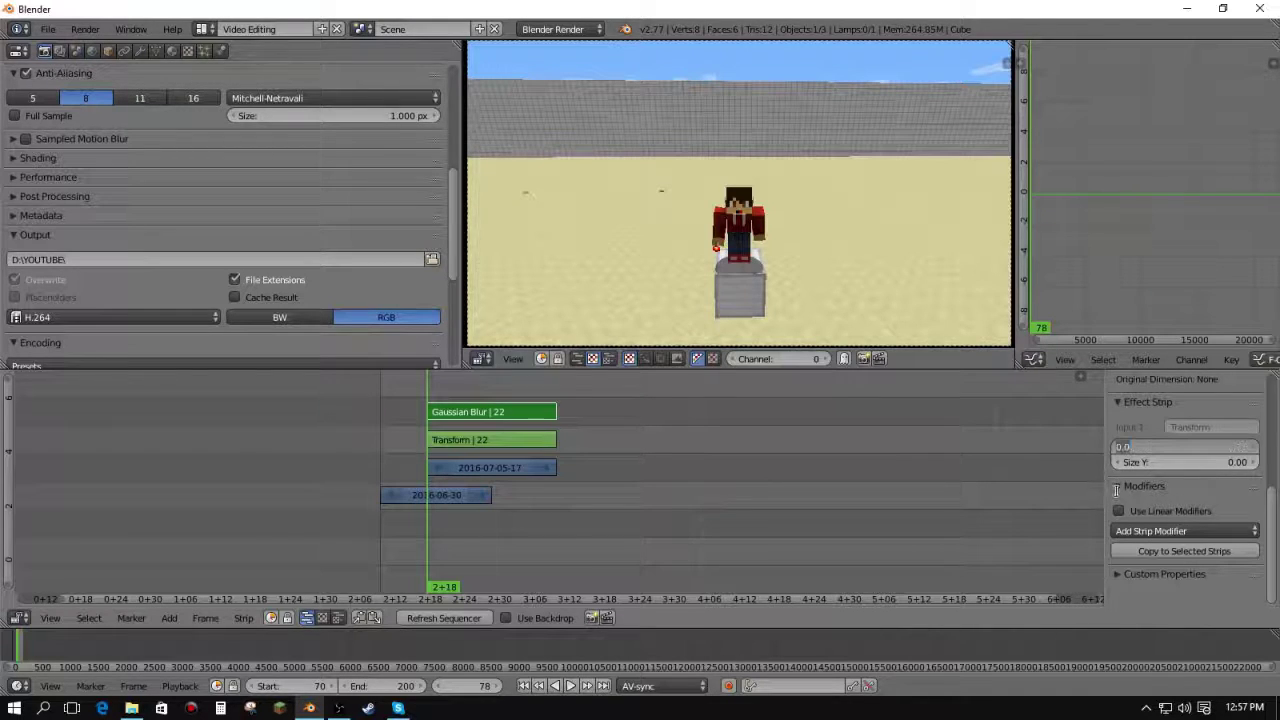
text(150)
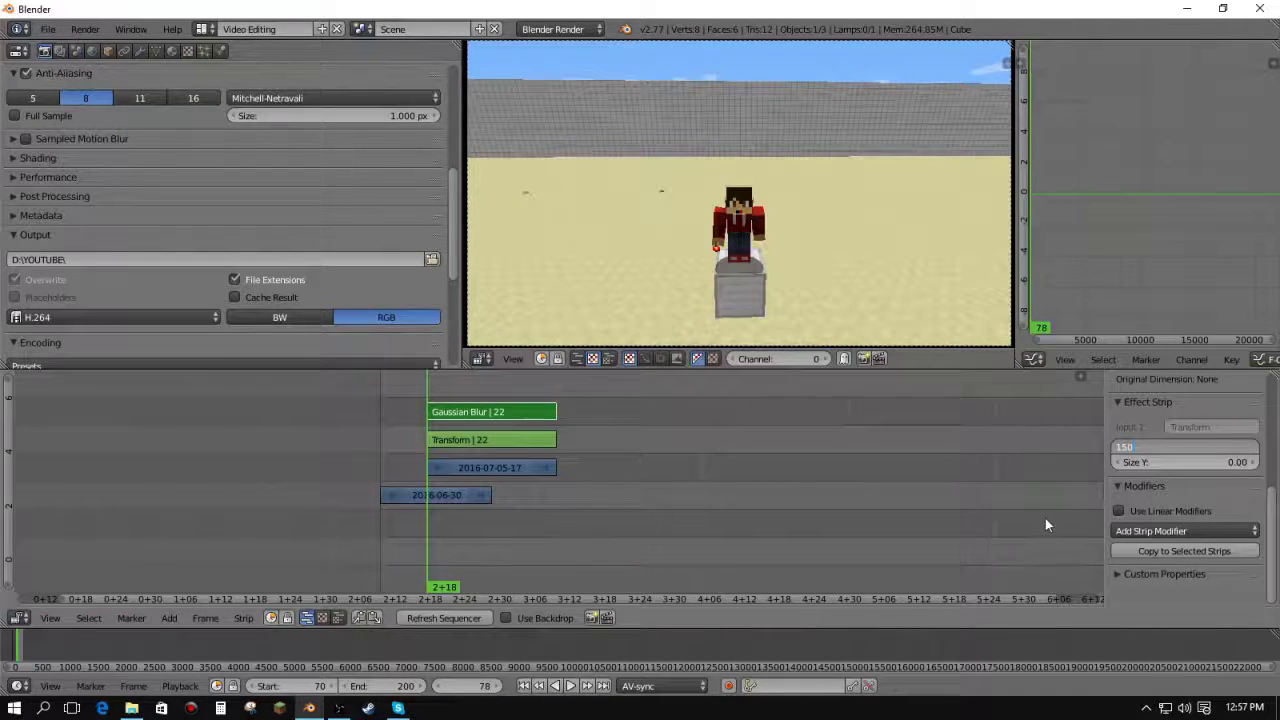
key(Return)
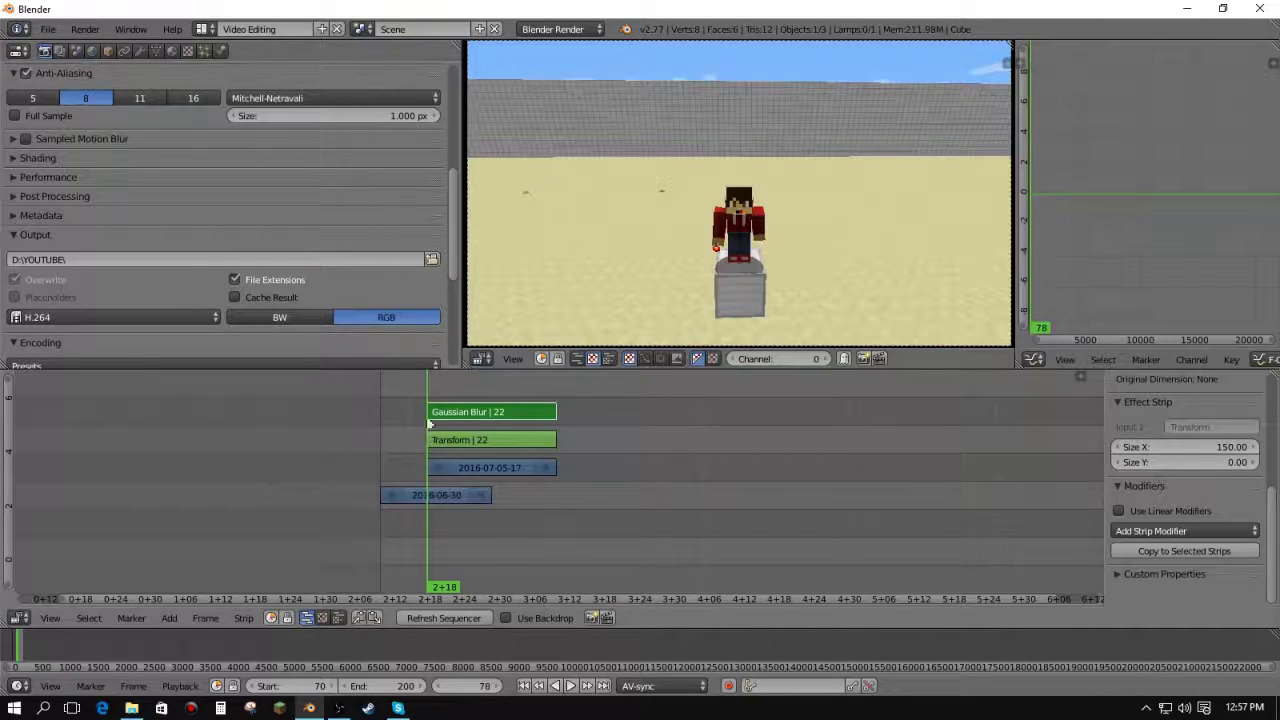
click(1160, 449)
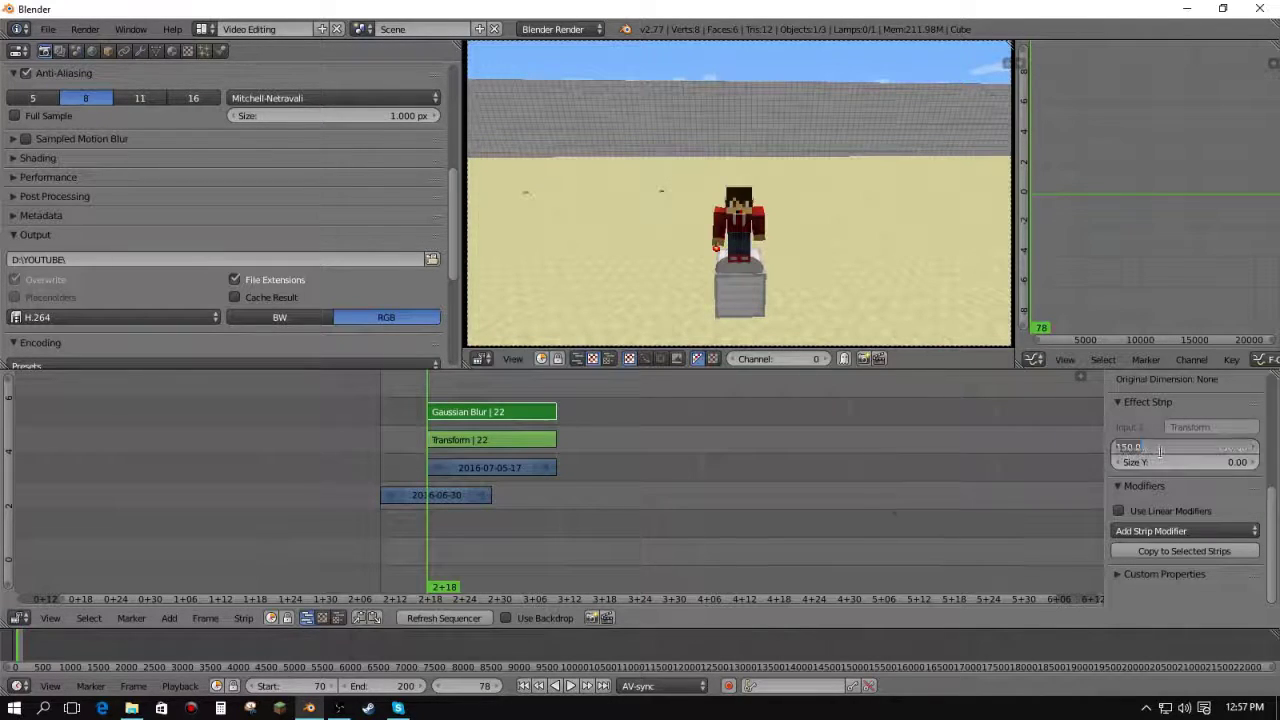
key(Return)
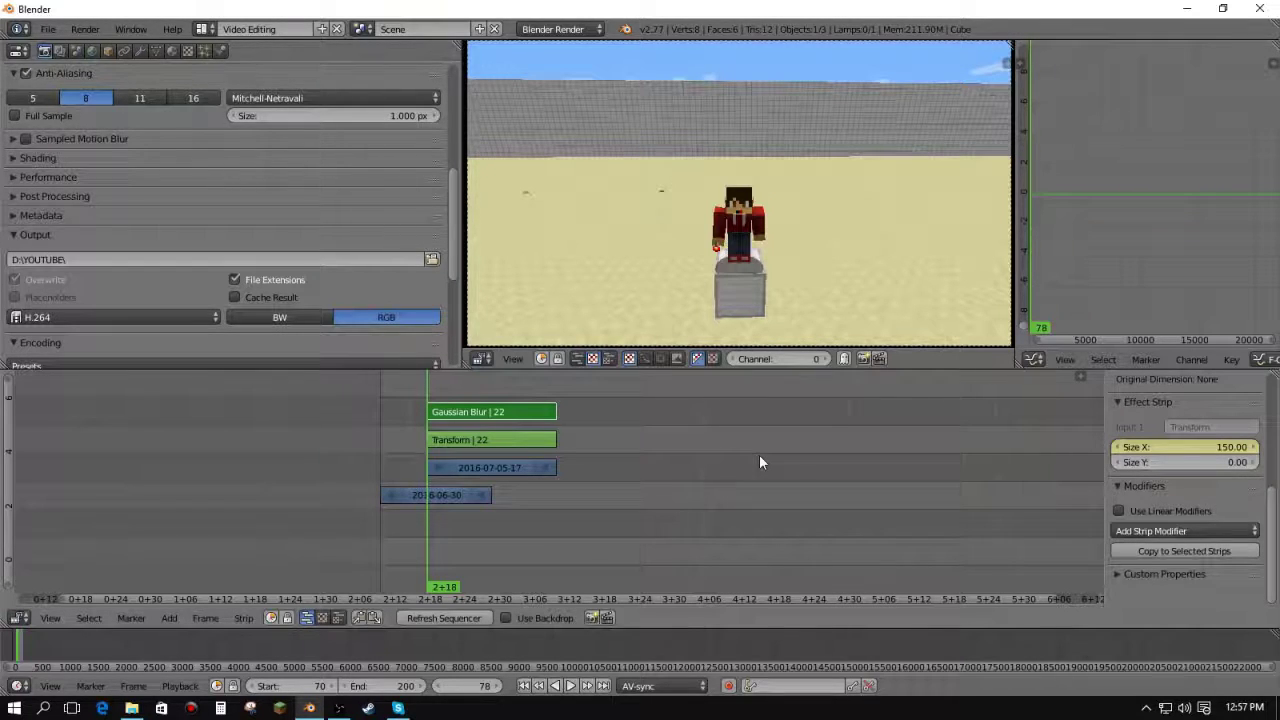
- Keyframe the blur's Size X at 50 on frame 89
key(alt+a)
click(1180, 450)
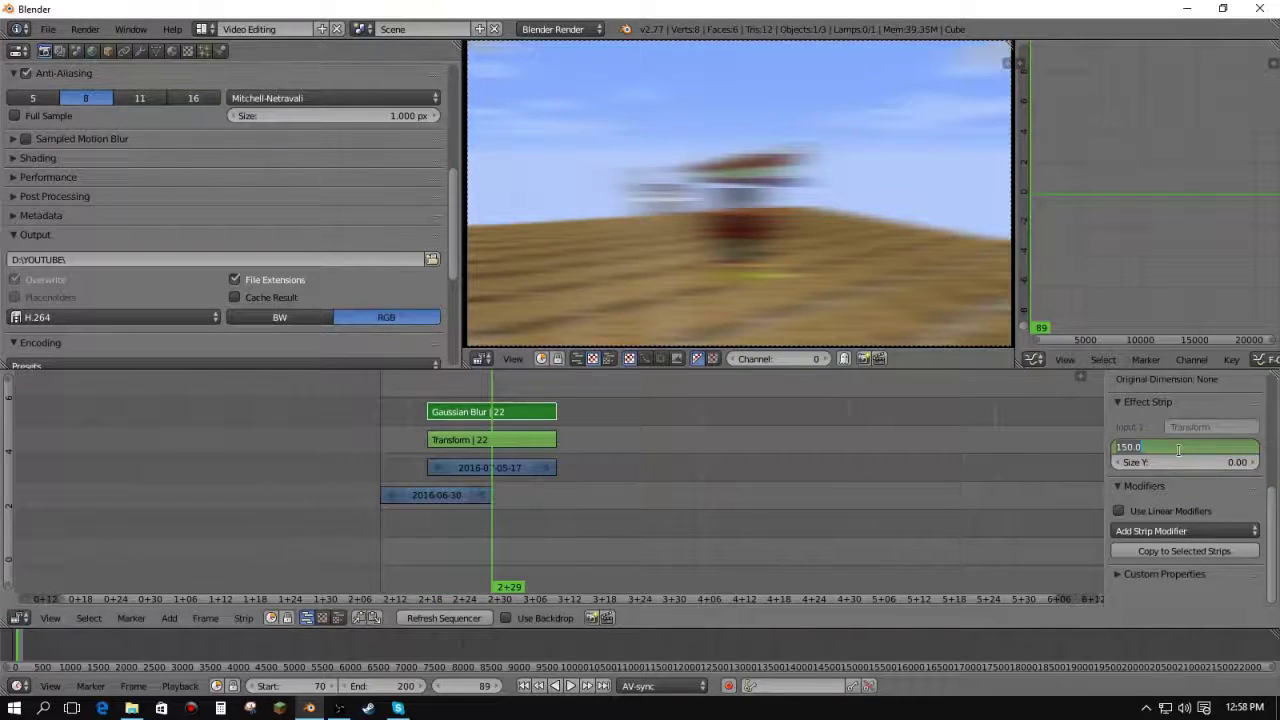
text(50)
key(Return)
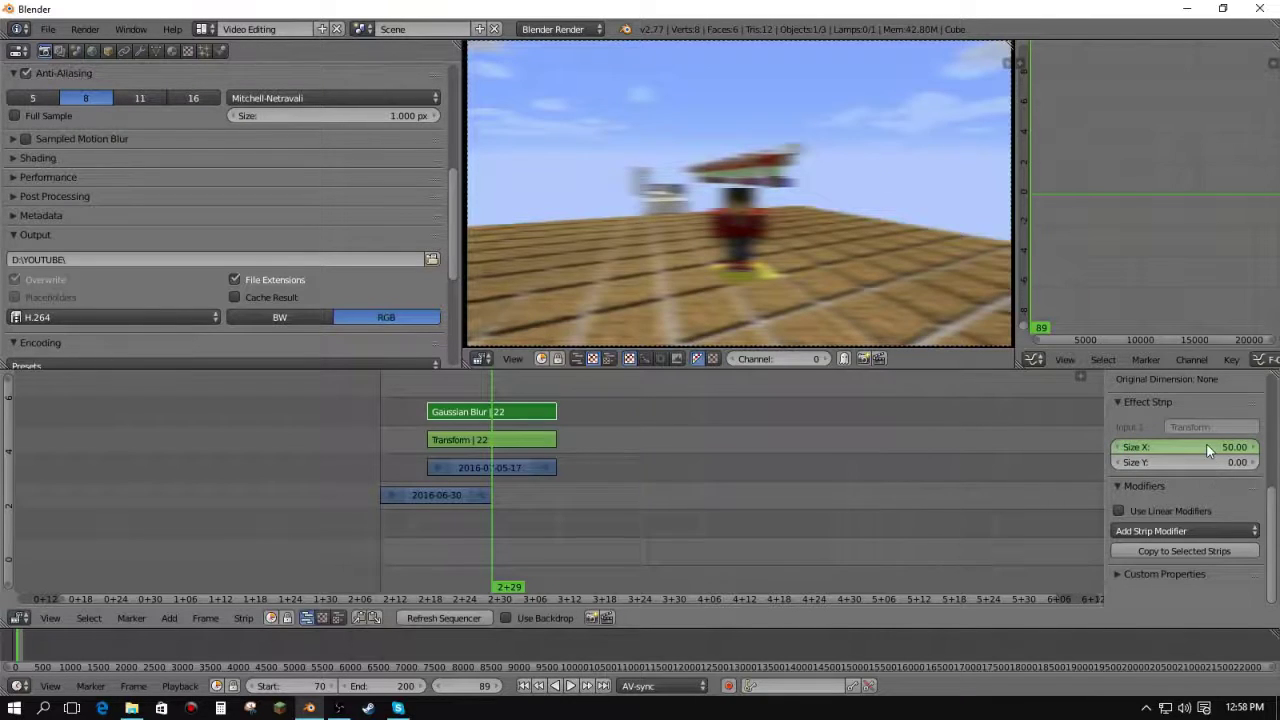
key(i)
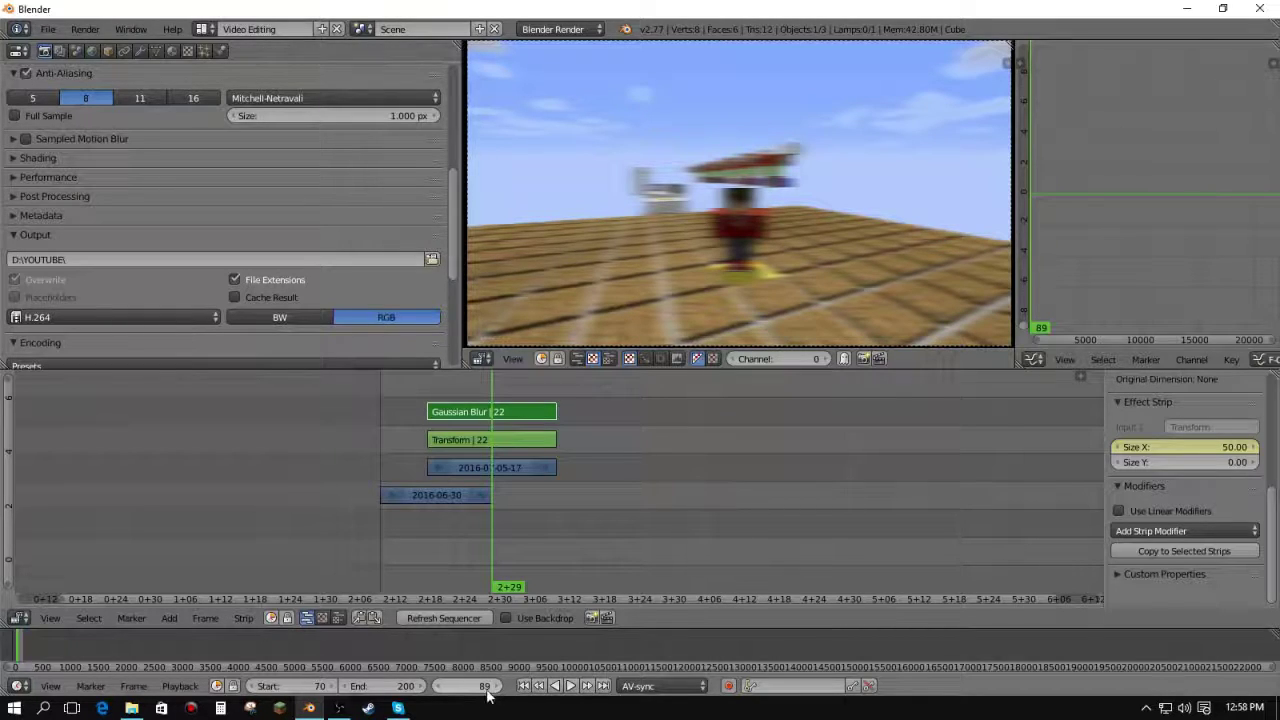
- Keyframe the blur's Size X at 0 on frame 90
key(Right)
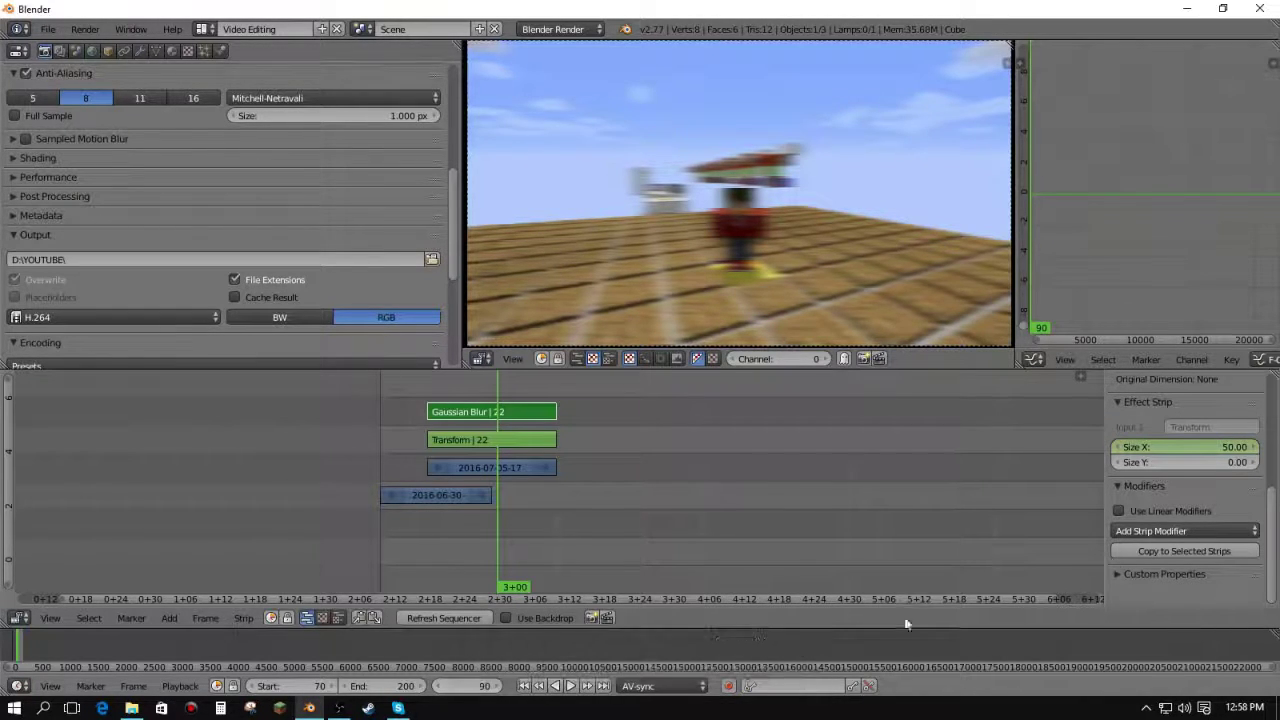
double_click(1215, 447)
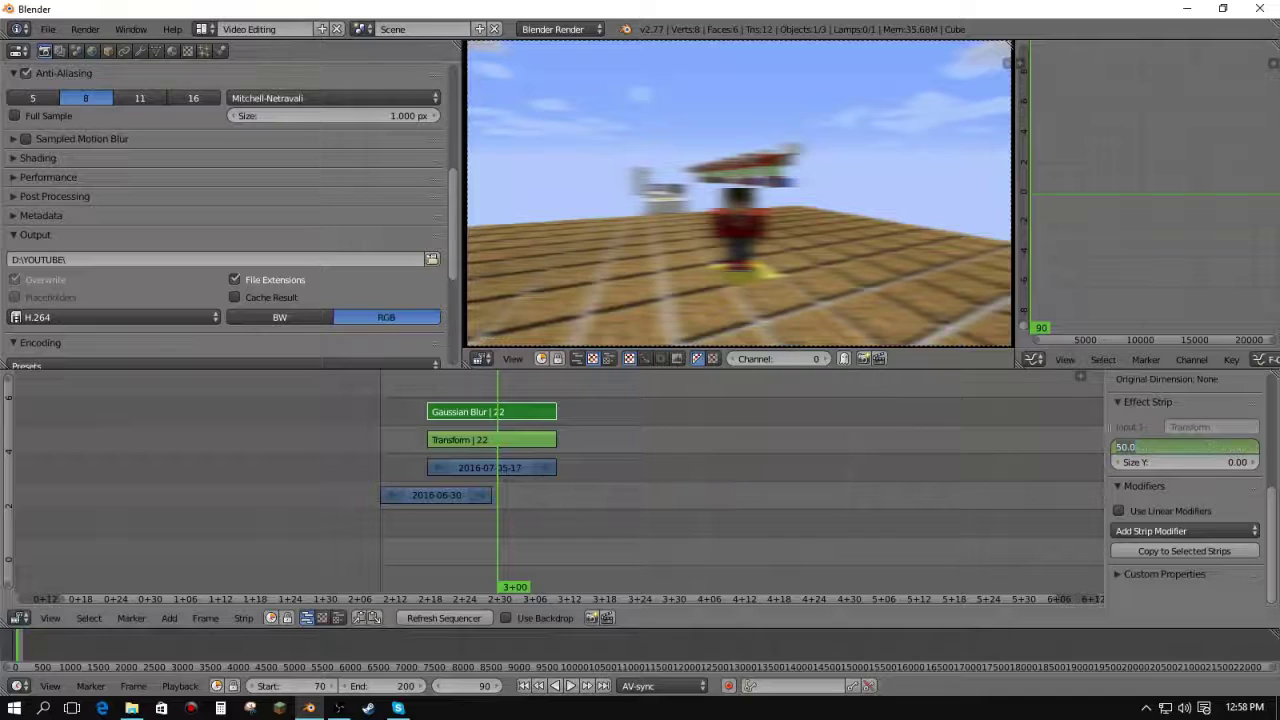
text(0)
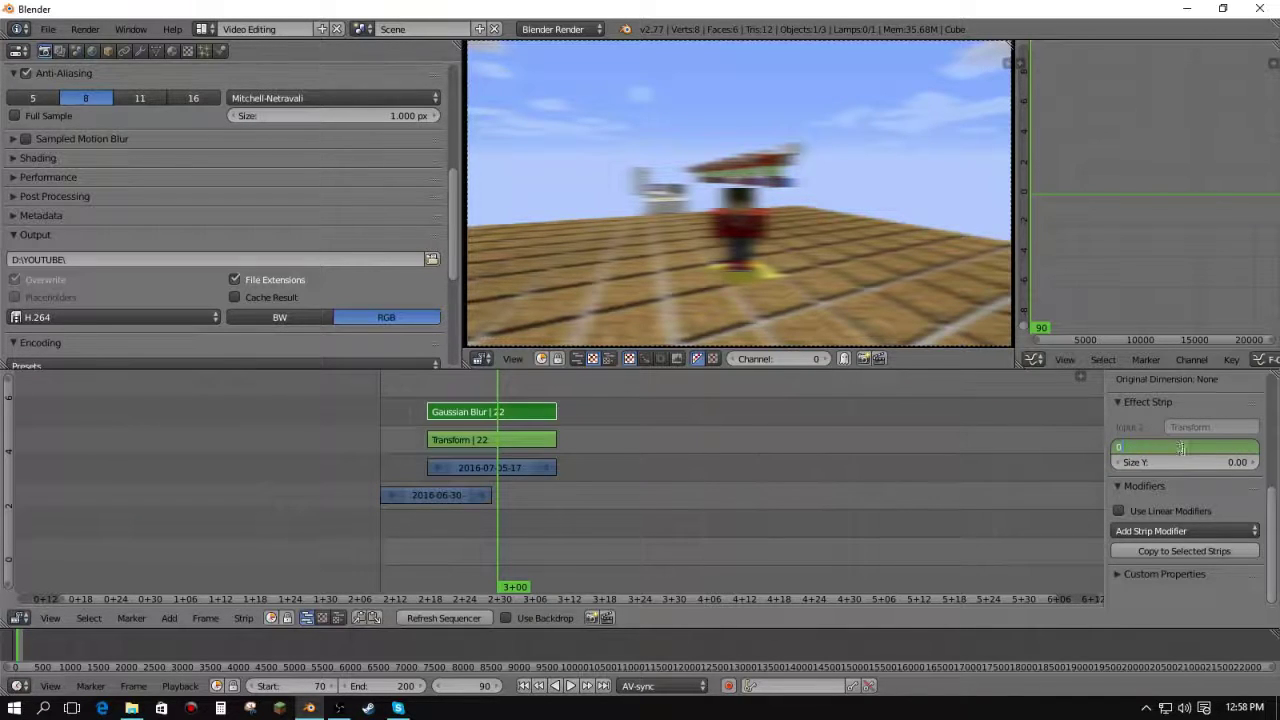
key(Return)
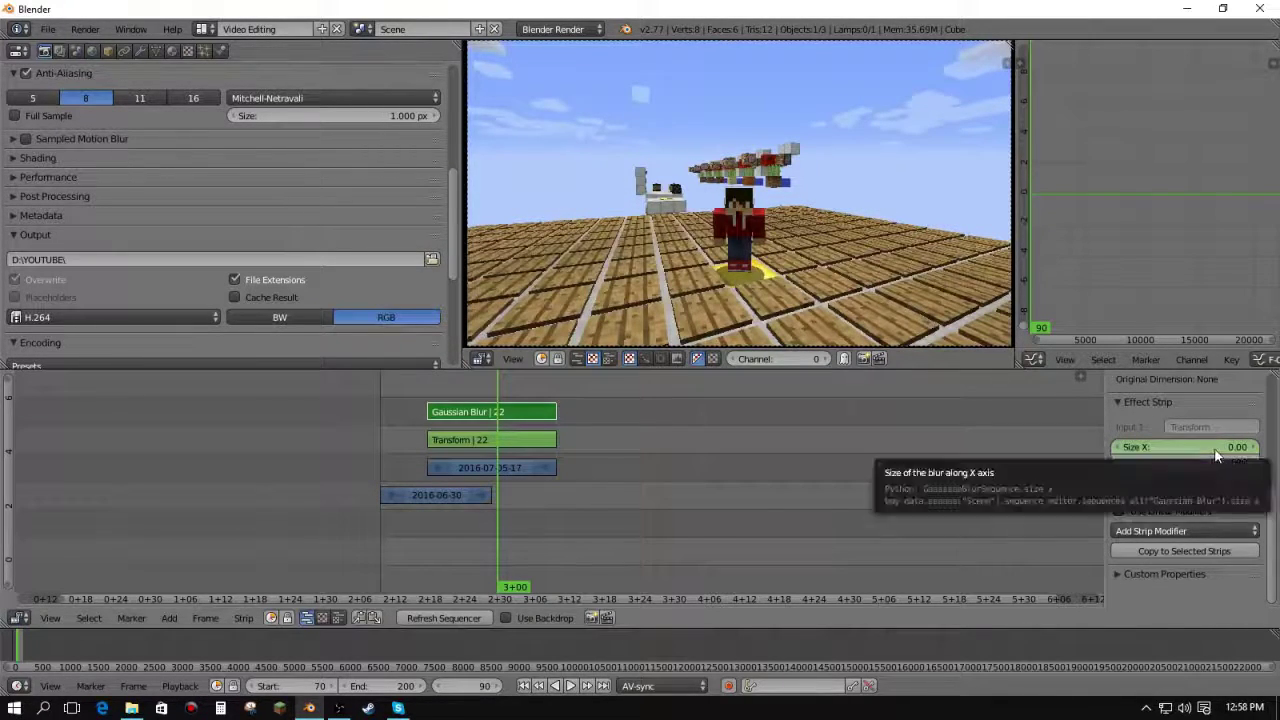
key(i)
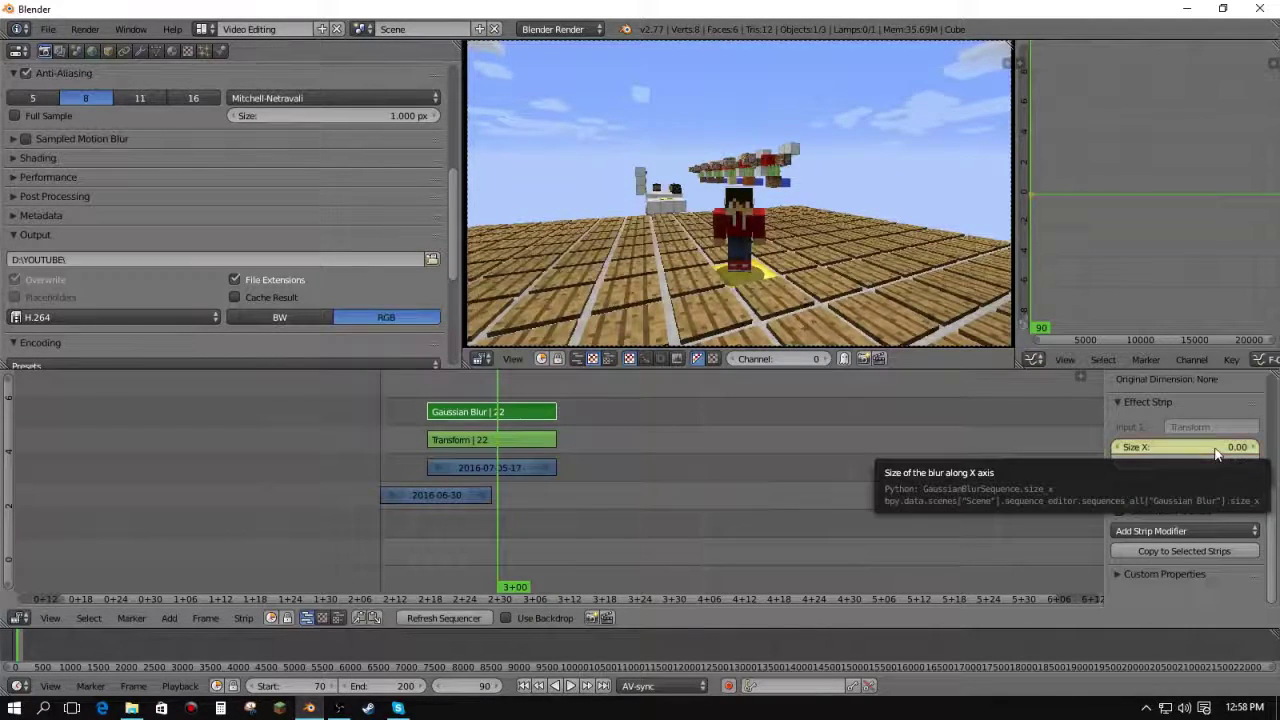
- Replay the finished transition from frame 77, then bring up the Add menu at frame 78
click(423, 440)
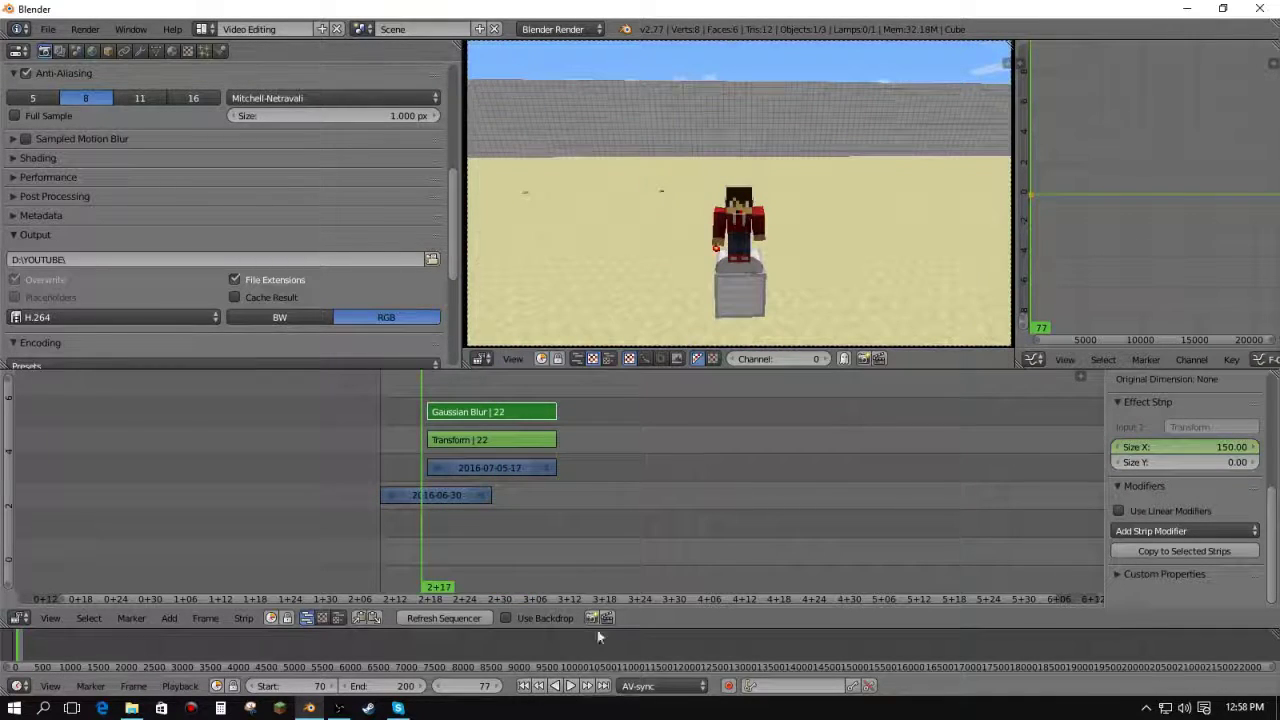
key(alt+a)
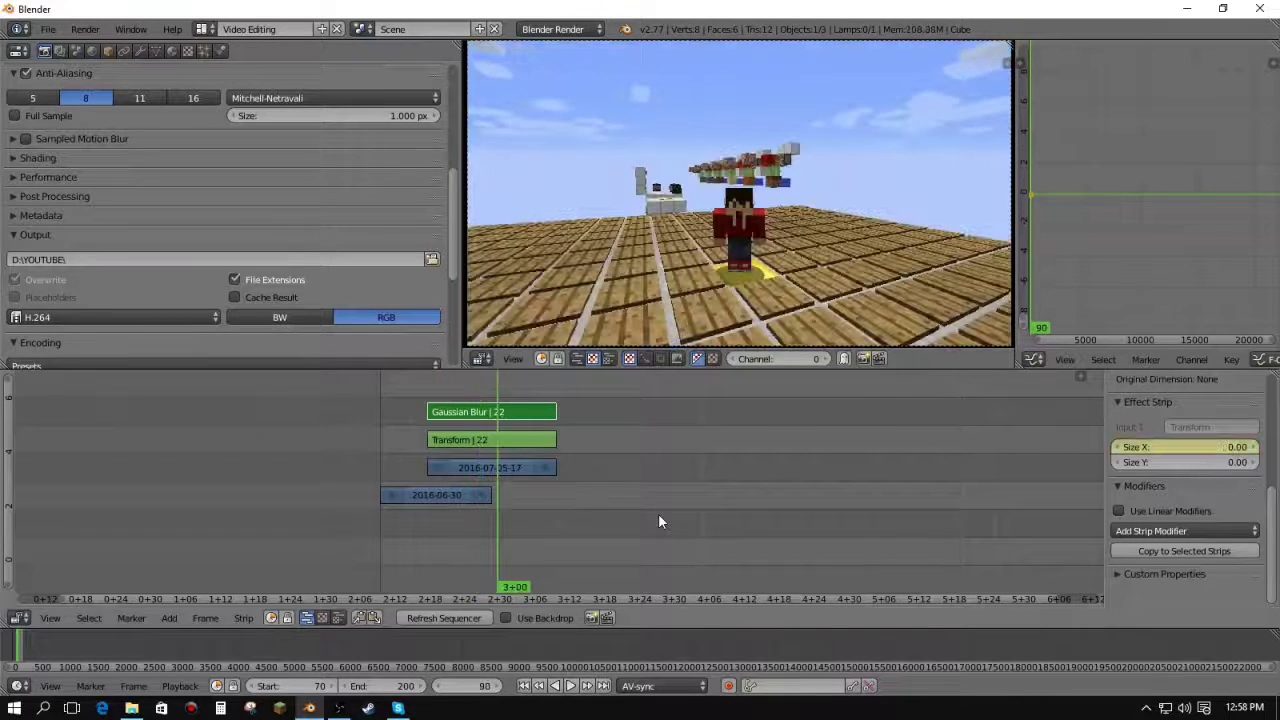
key(Left)
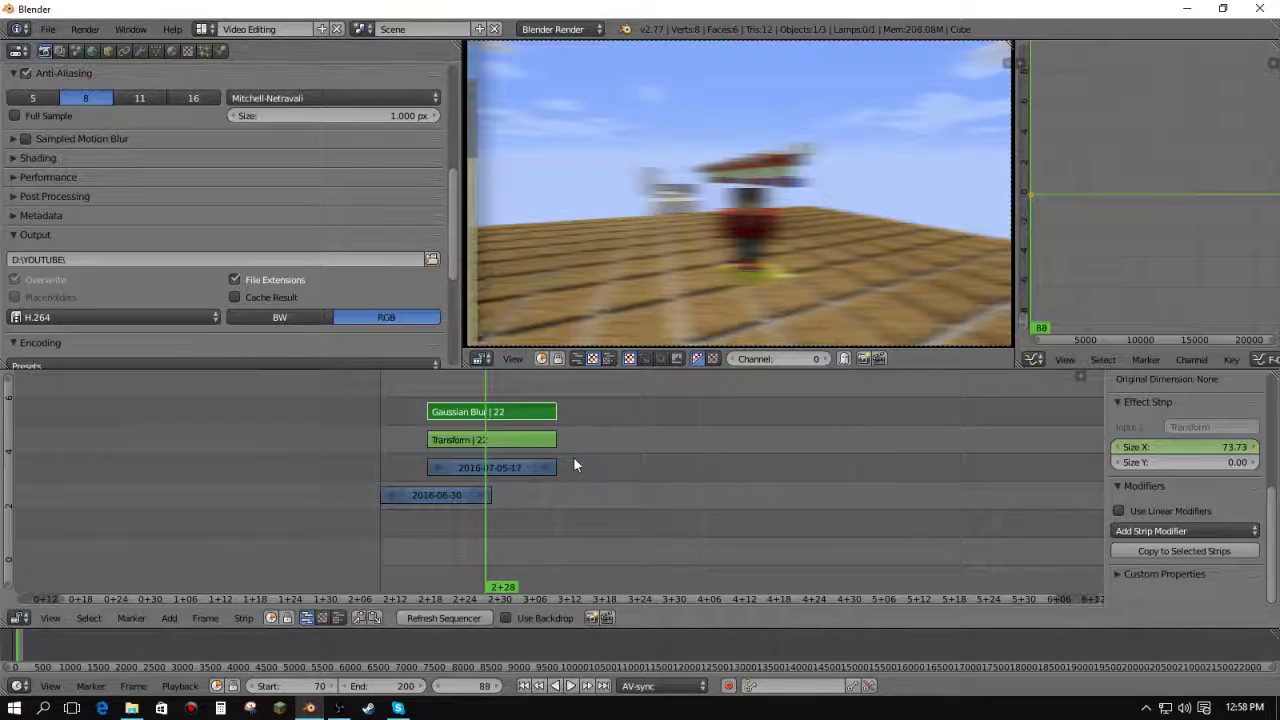
click(421, 447)
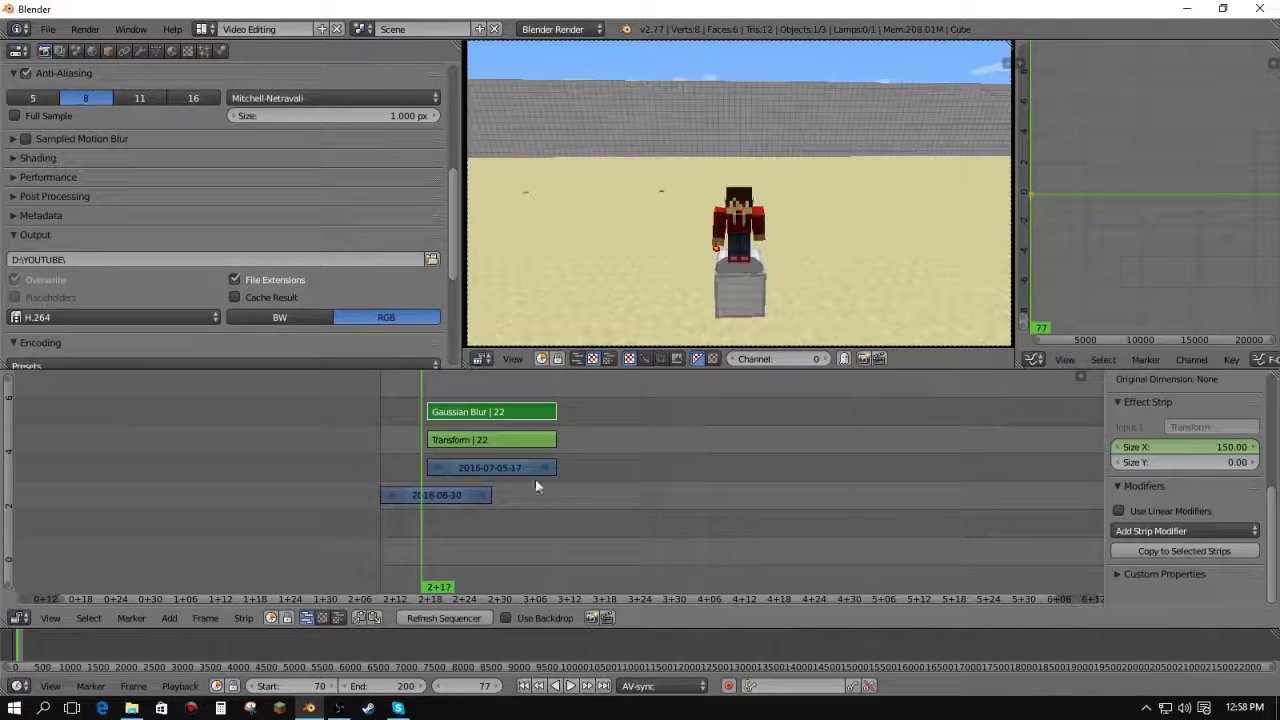
click(571, 686)
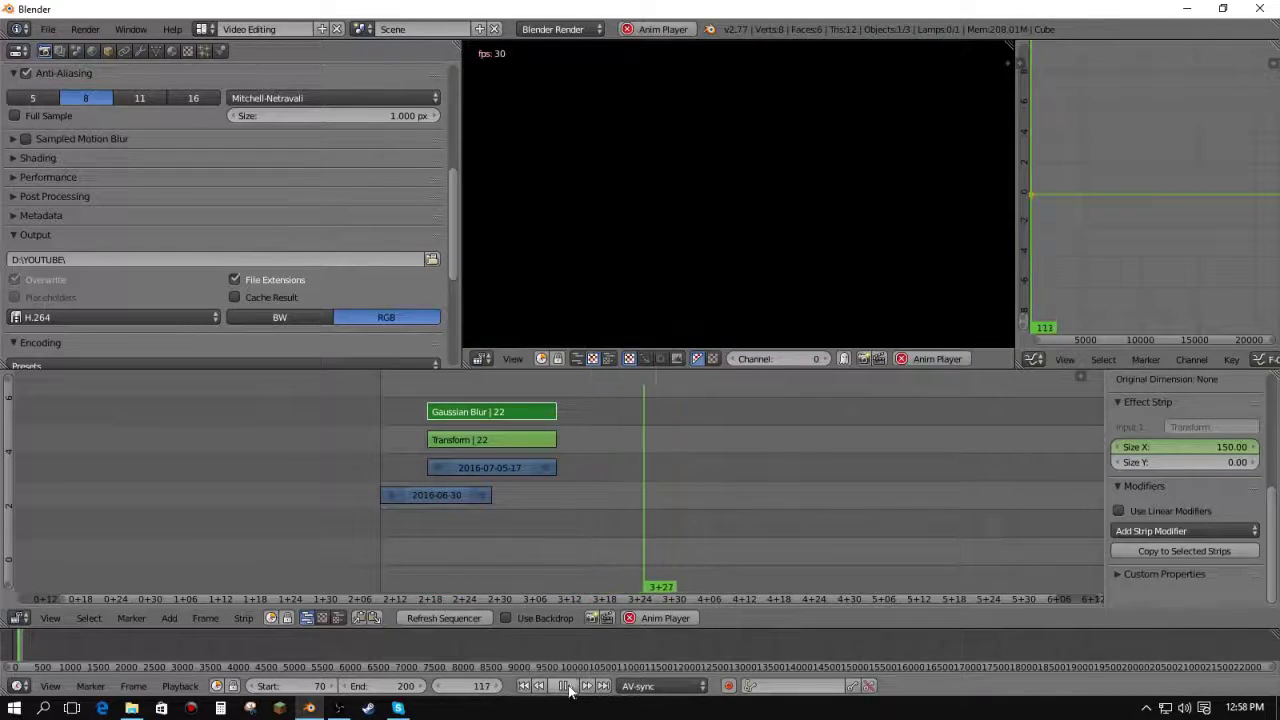
key(Escape)
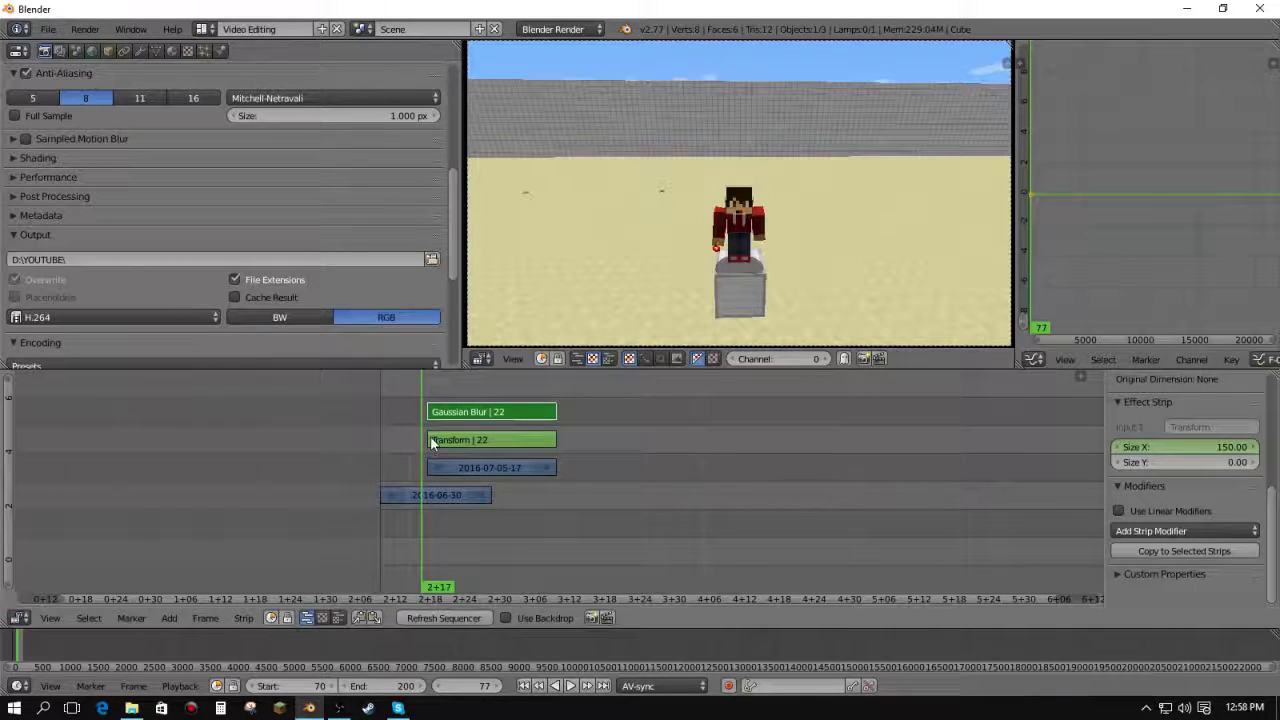
click(432, 438)
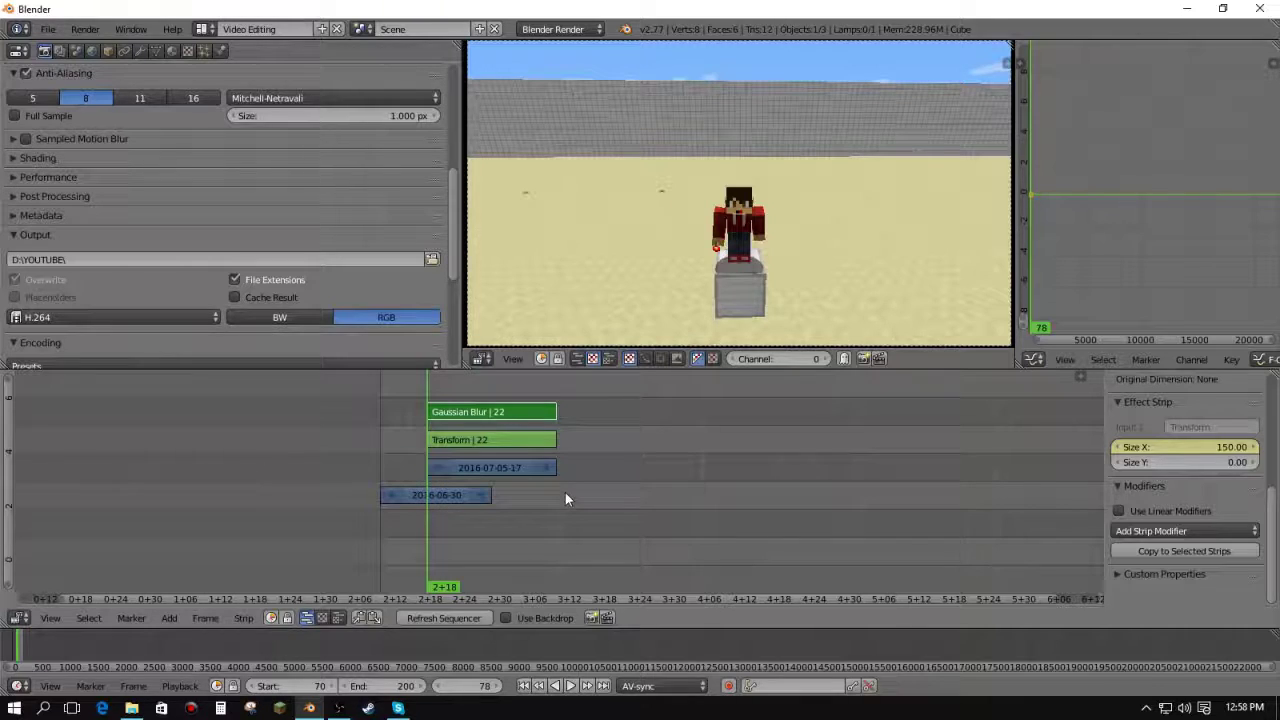
key(shift+a)
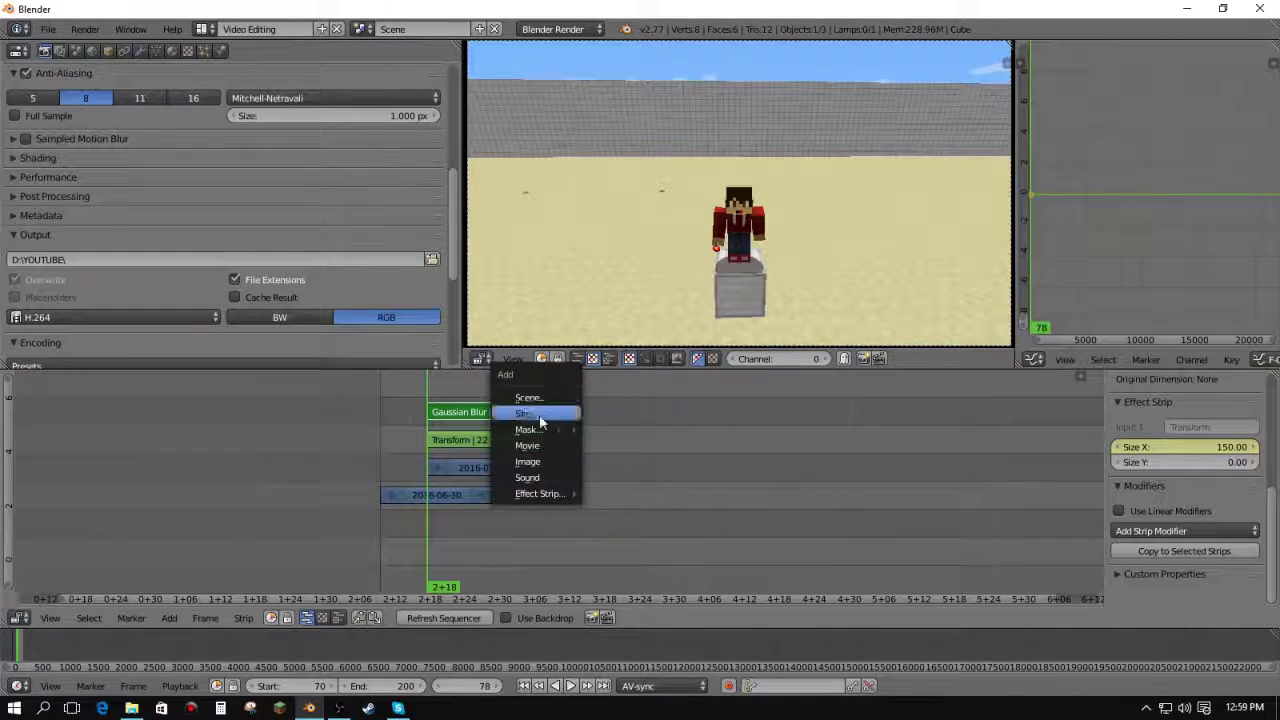
- Add Swoosh 1-SoundBible.com-231145780.wav from D:\YOUTUBE\Sounds as a sound strip at frame 78
click(537, 478)
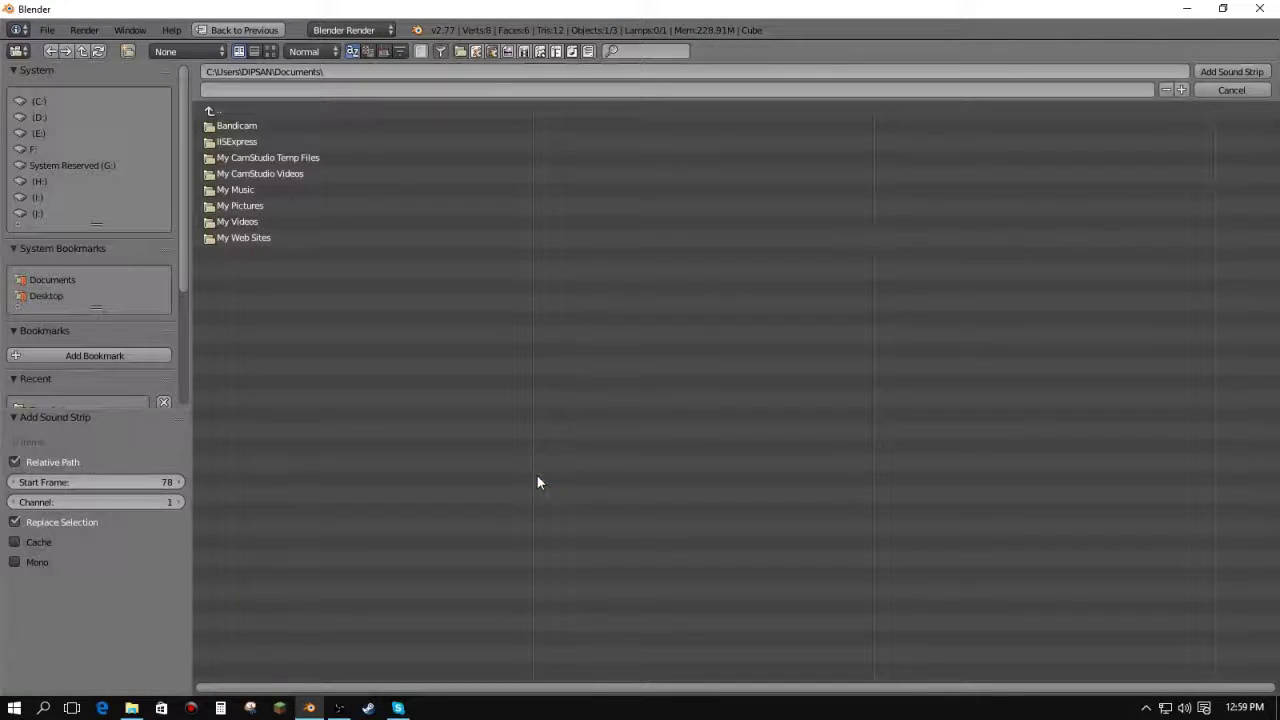
click(45, 116)
click(239, 158)
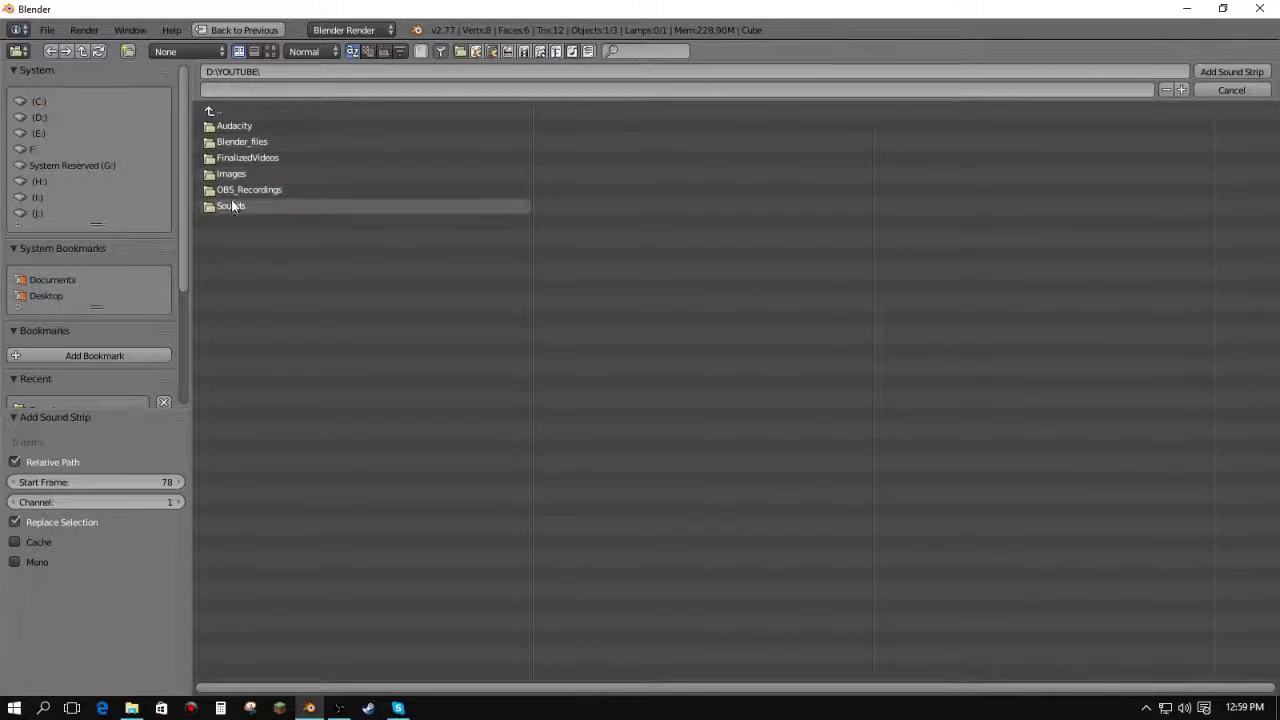
click(231, 205)
click(310, 142)
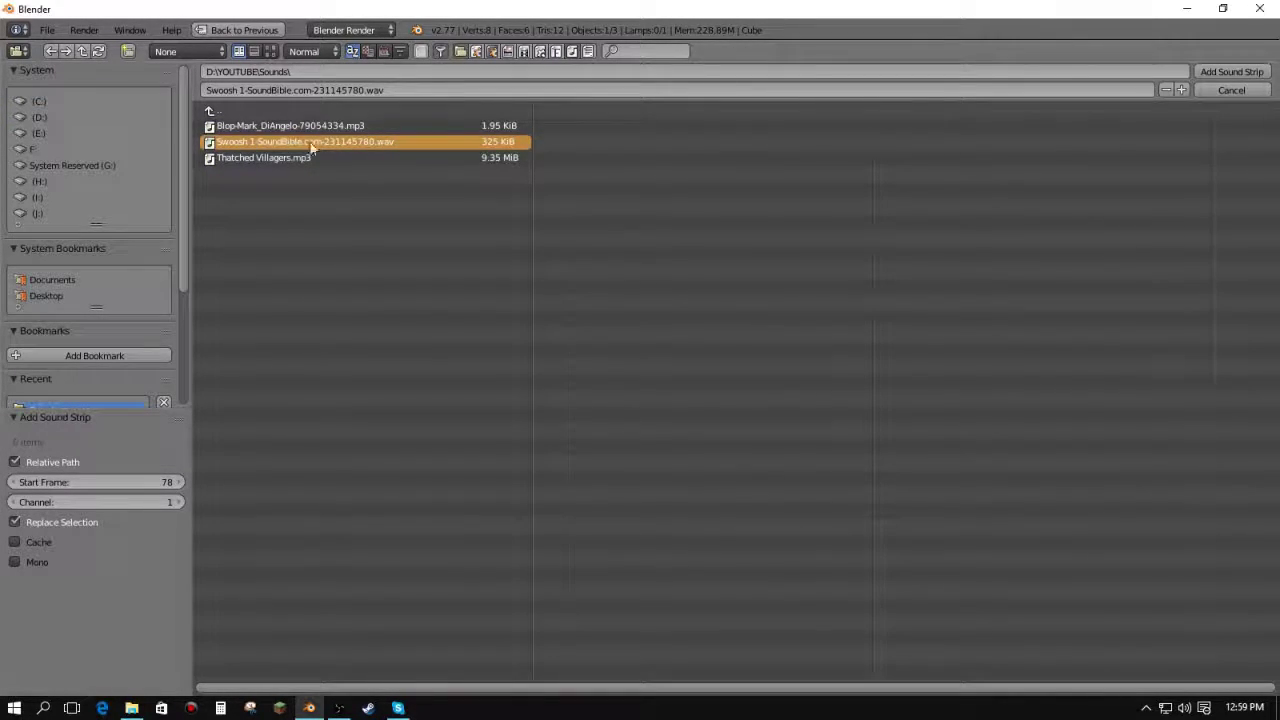
click(1205, 71)
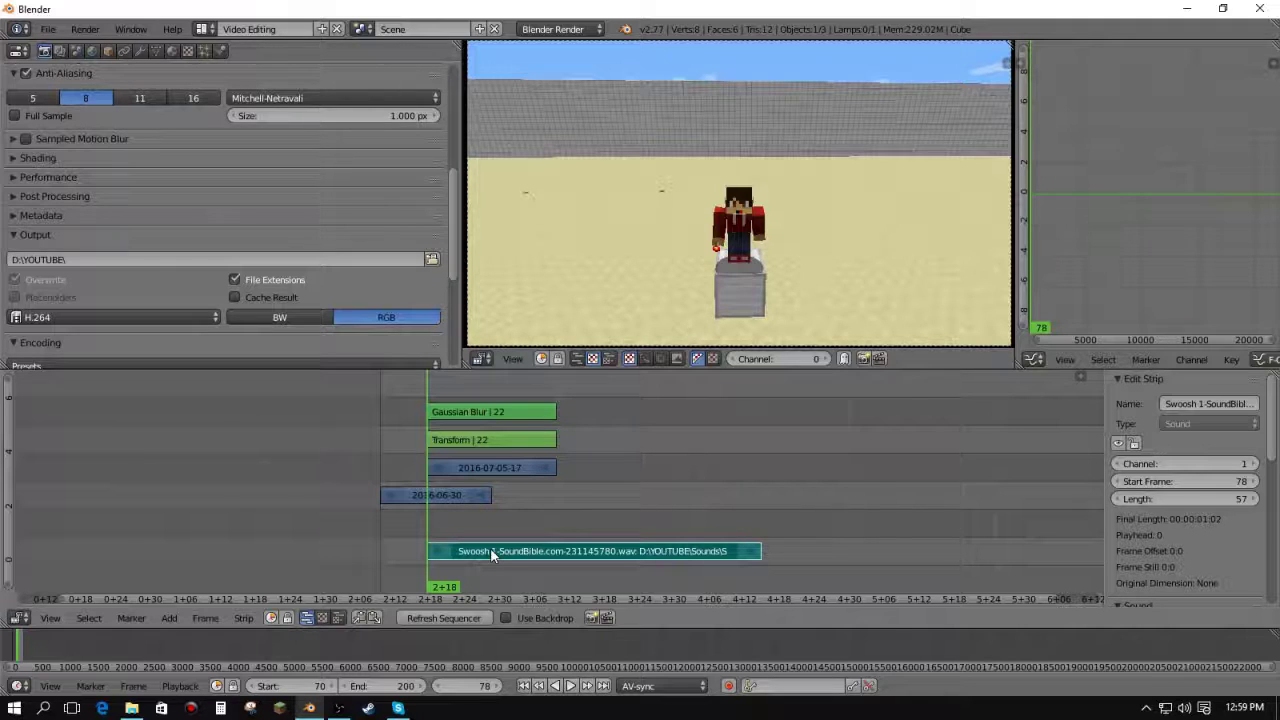
- Move the Swoosh sound strip to channel 7 and preview the swipe with sound
key(g)
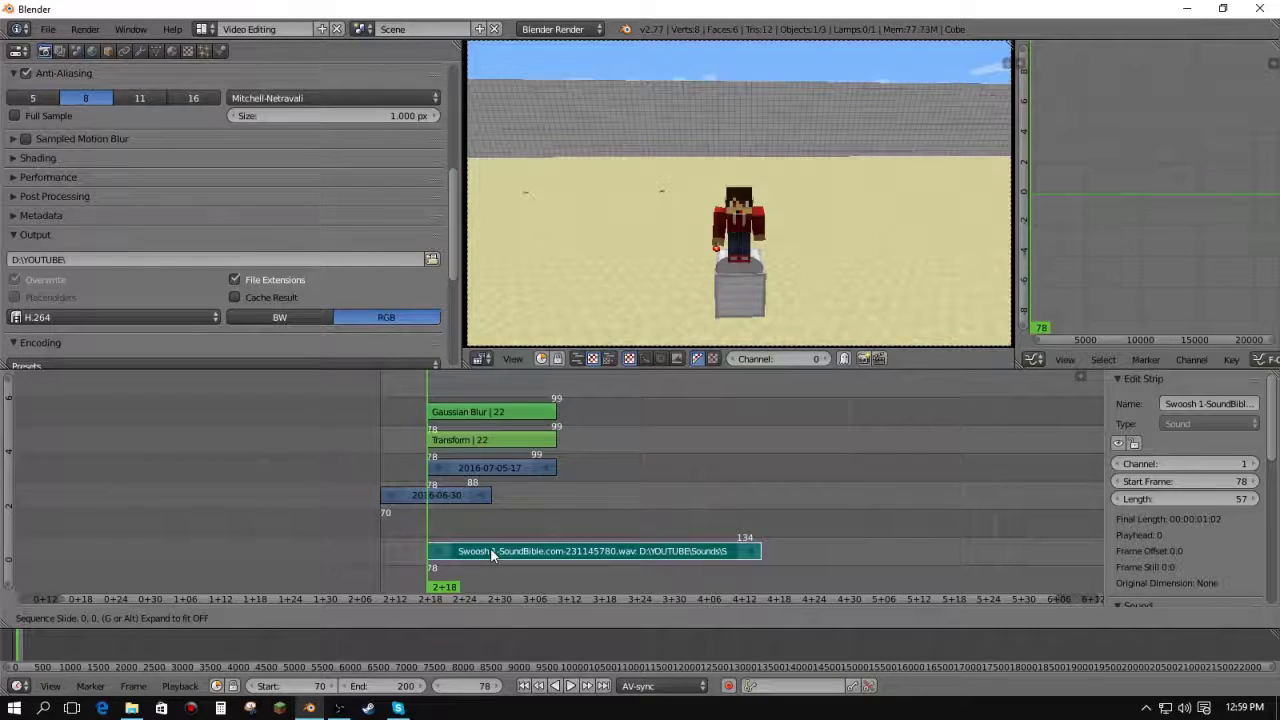
key(y)
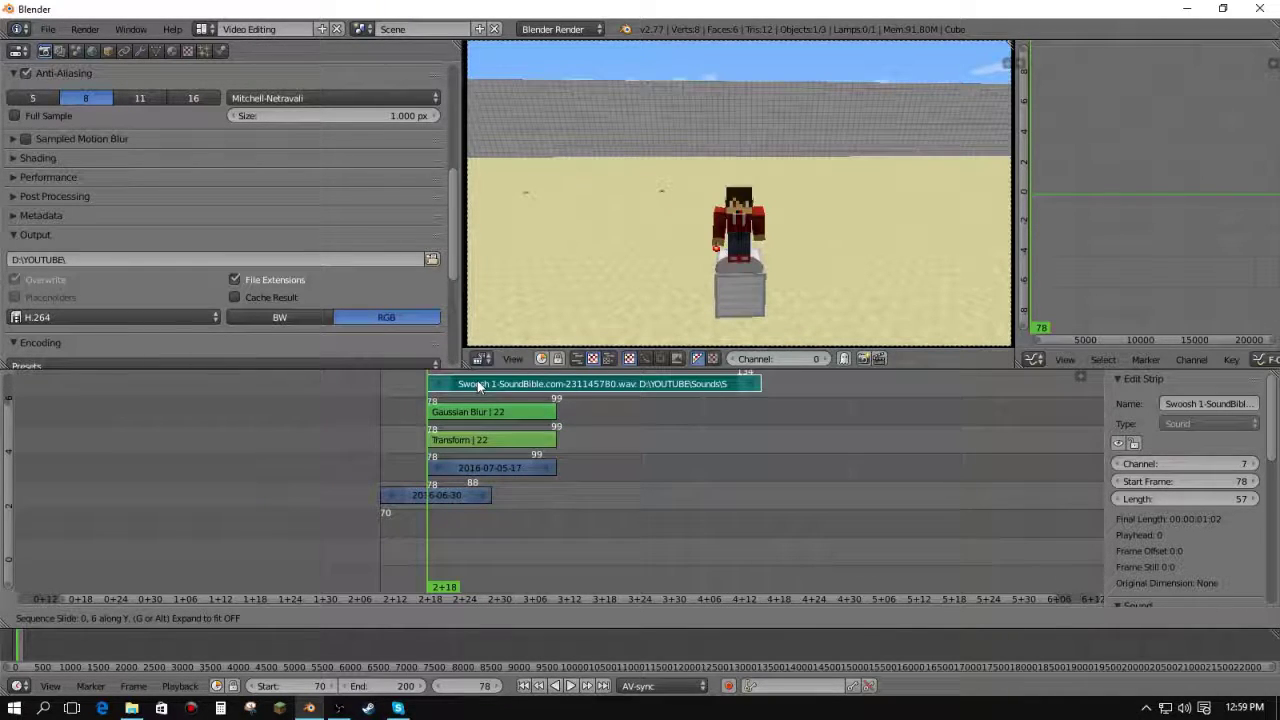
click(478, 390)
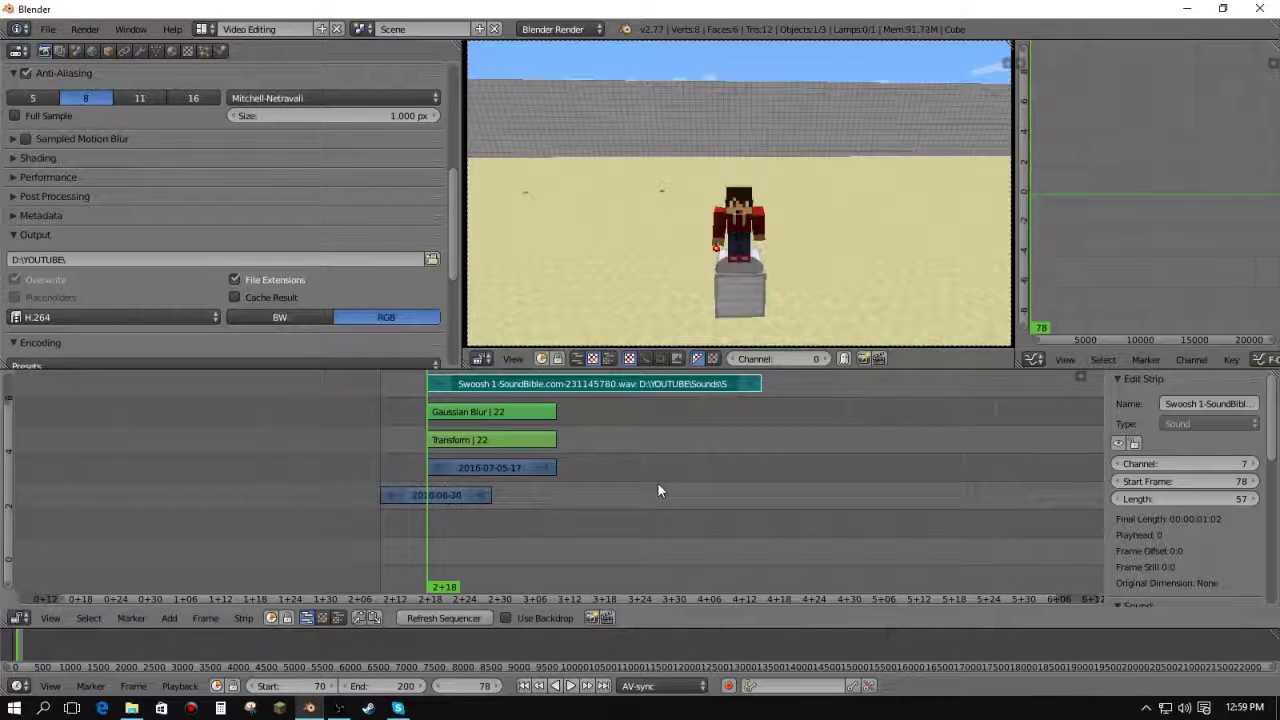
key(alt+a)
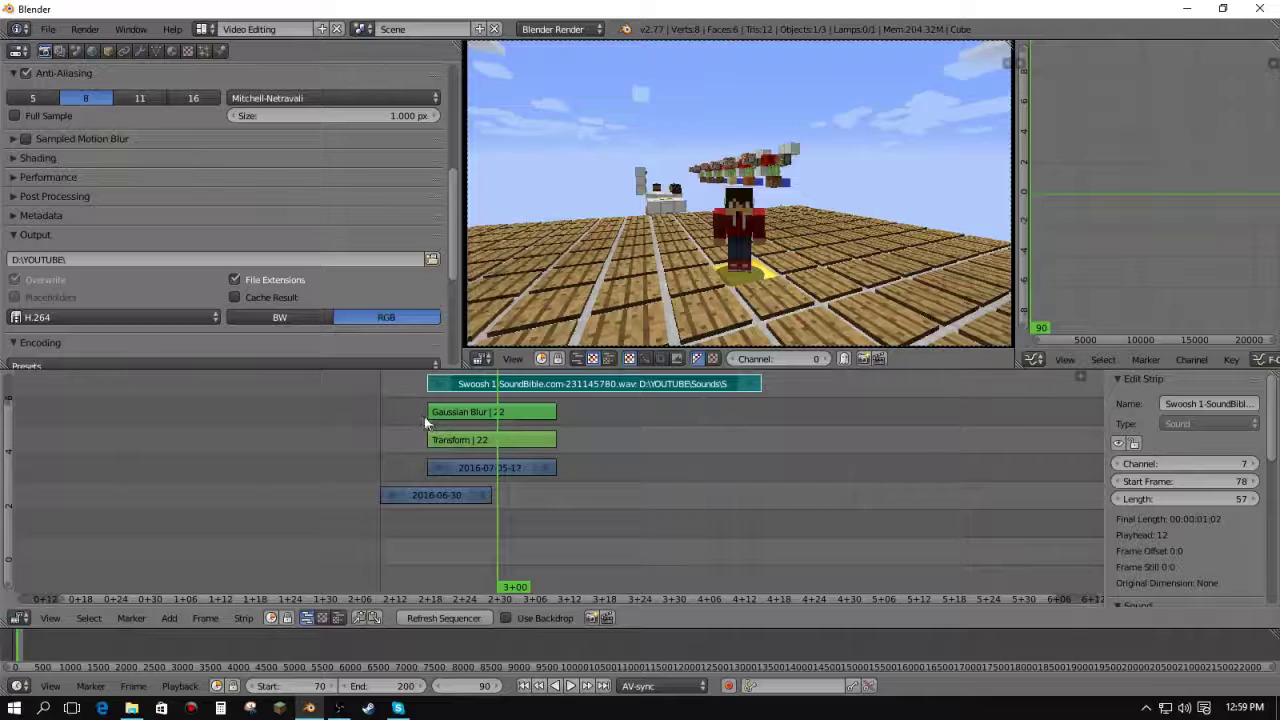
click(423, 422)
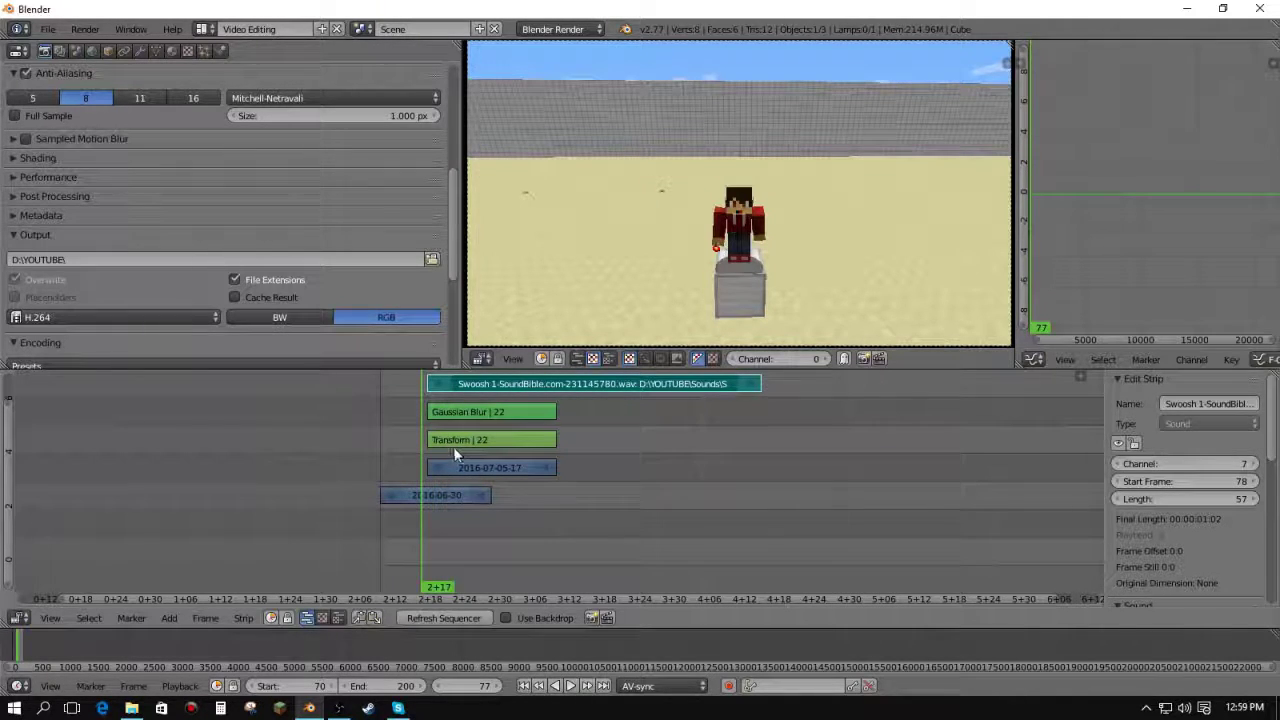
key(Right)
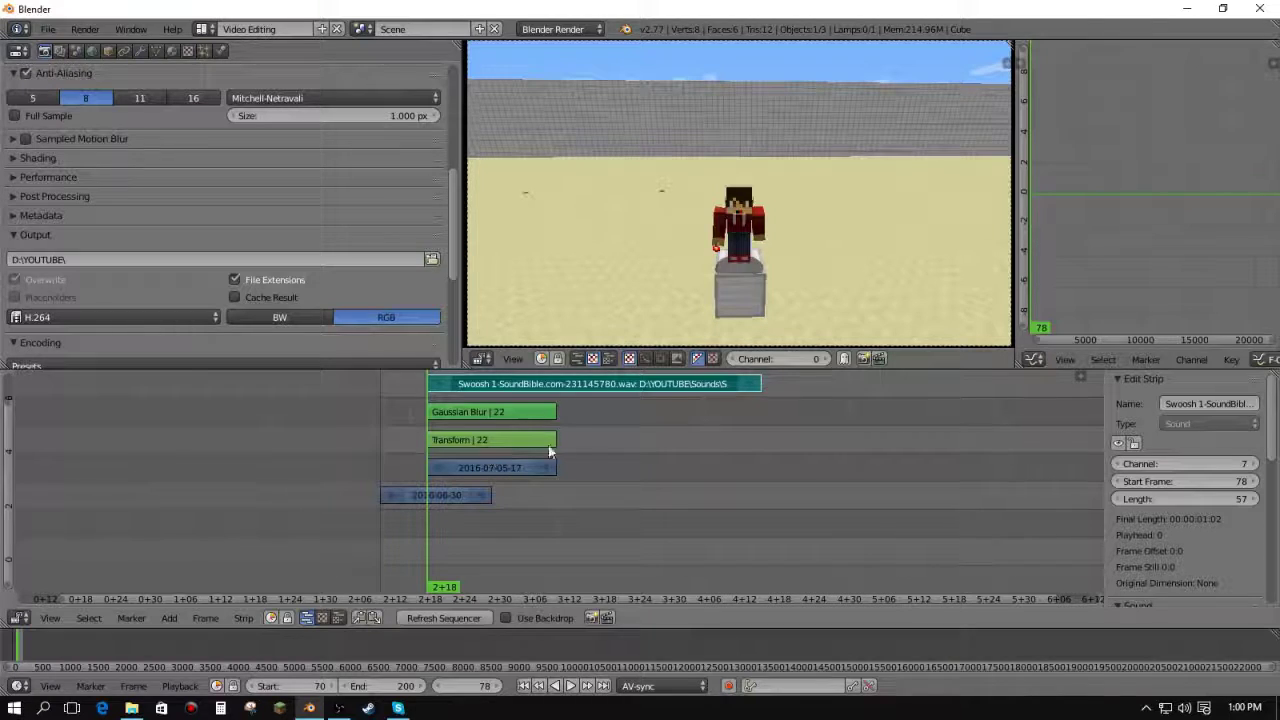
click(491, 480)
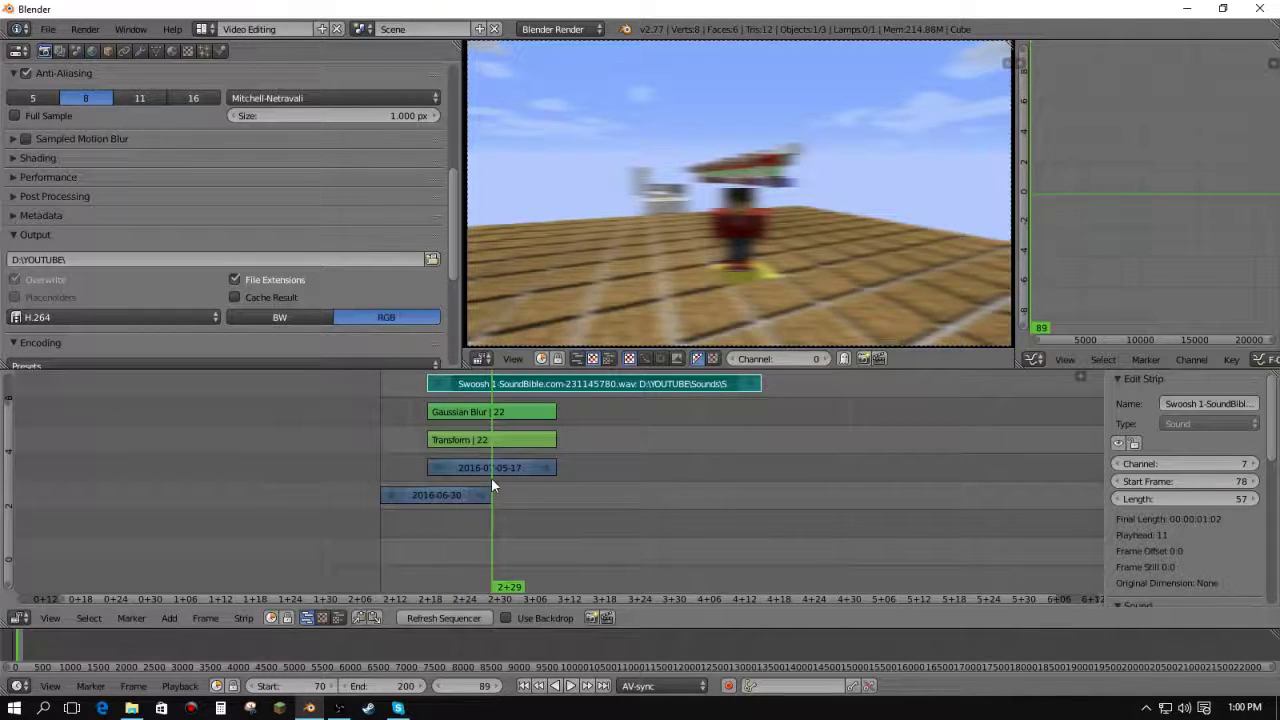
right_click(494, 472)
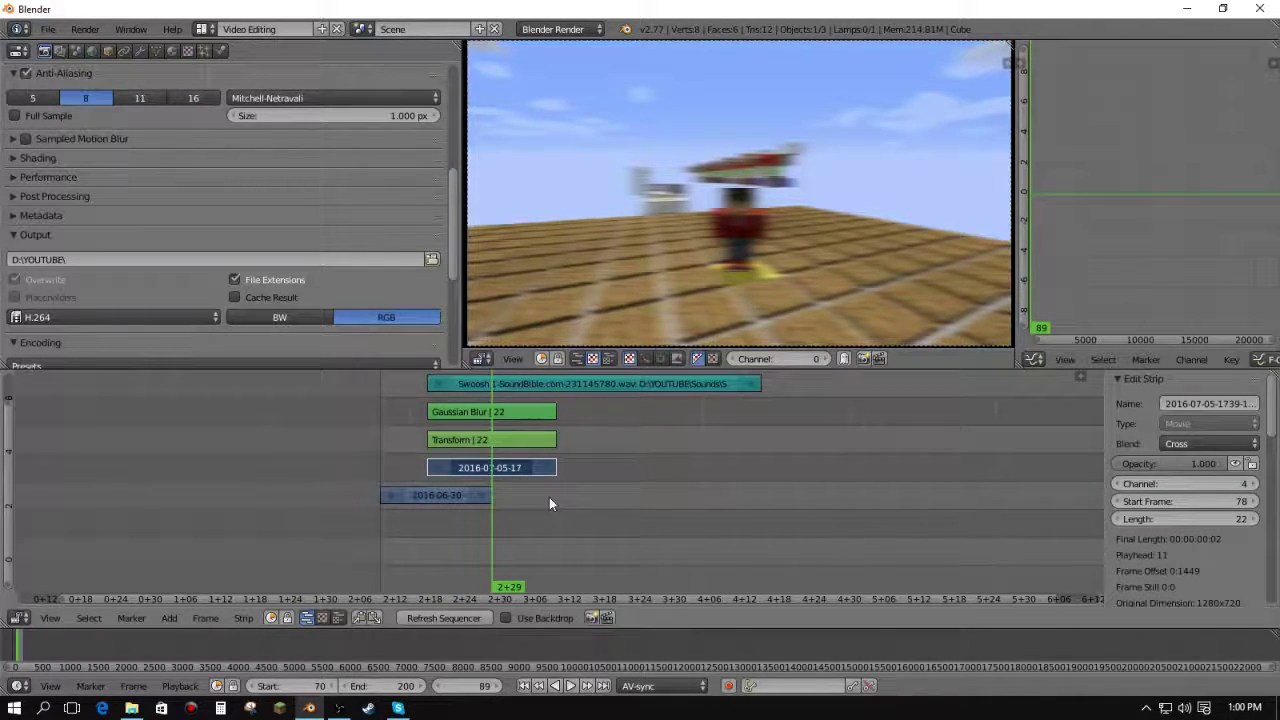
key(k)
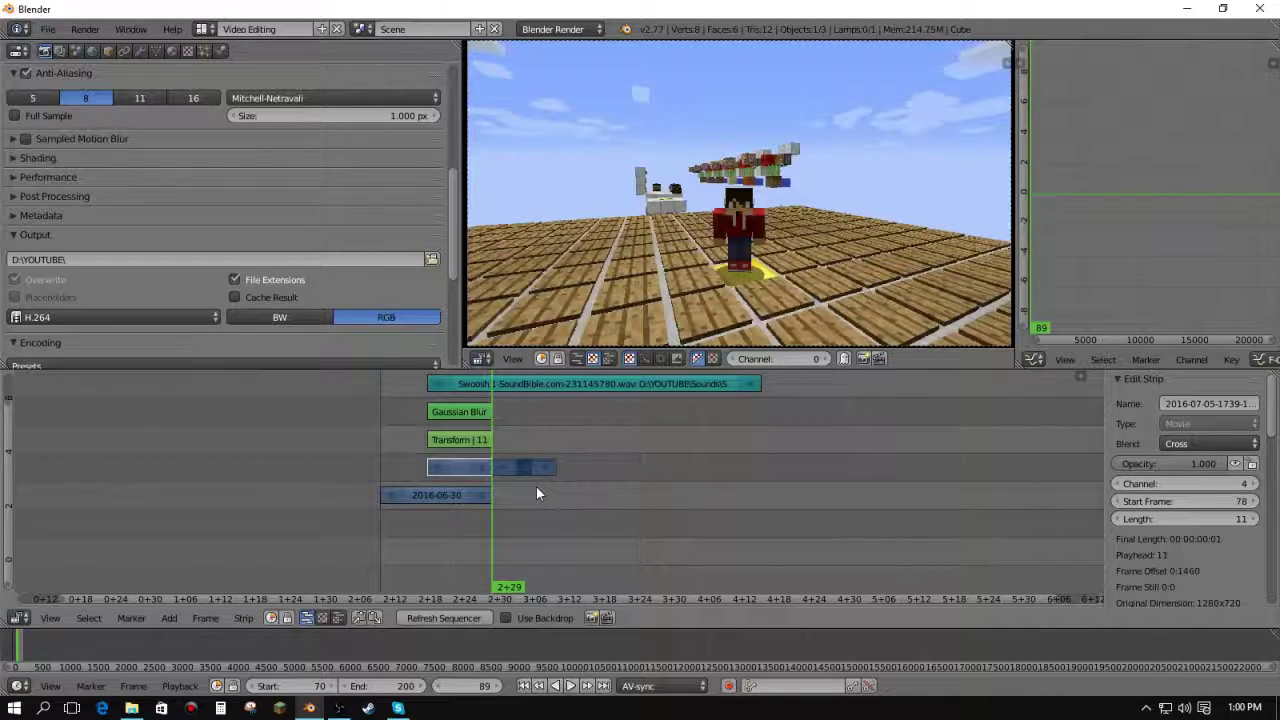
right_click(519, 470)
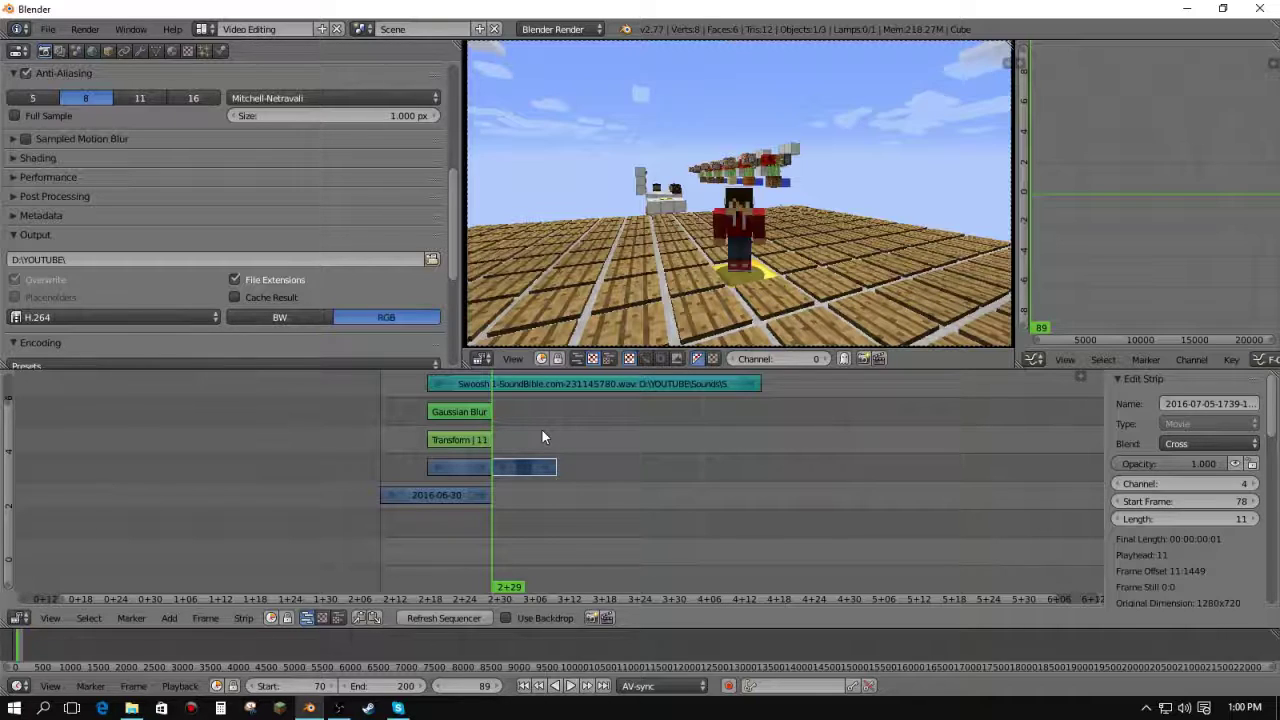
key(g)
click(526, 500)
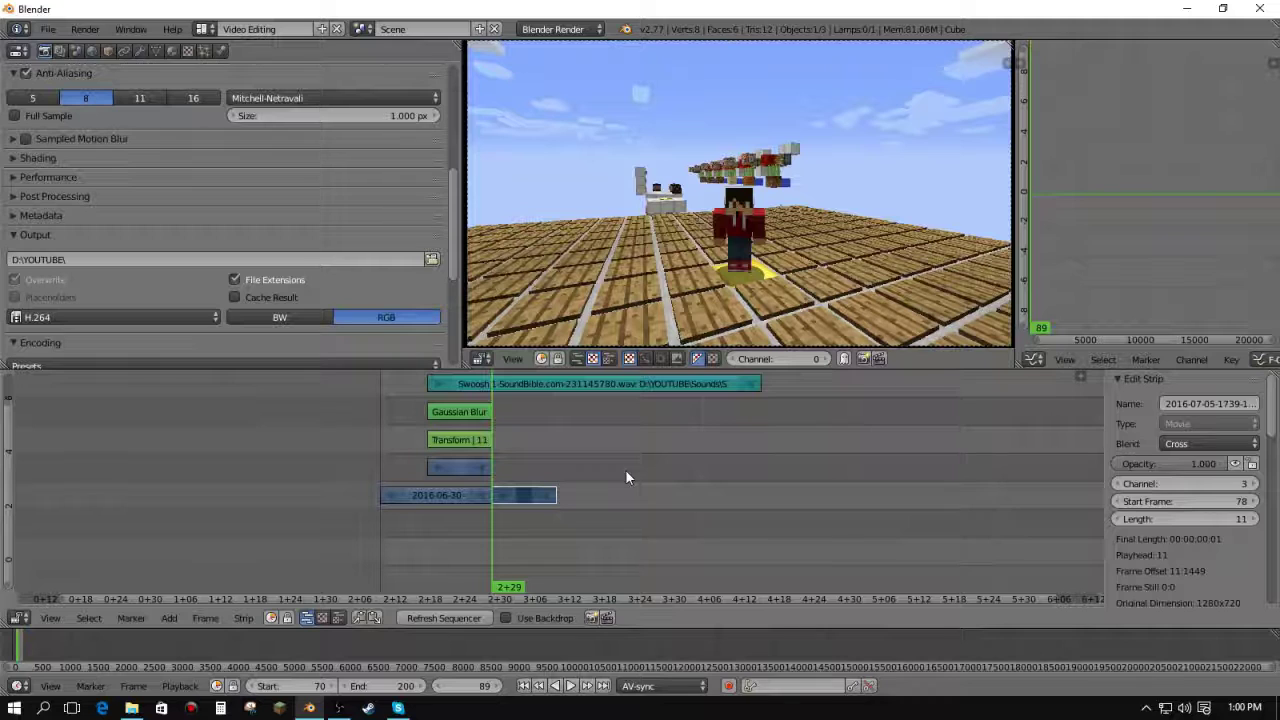
- Set the scene end frame to 135 and play the edit twice from frame 70
key(ctrl+End)
key(shift+Left)
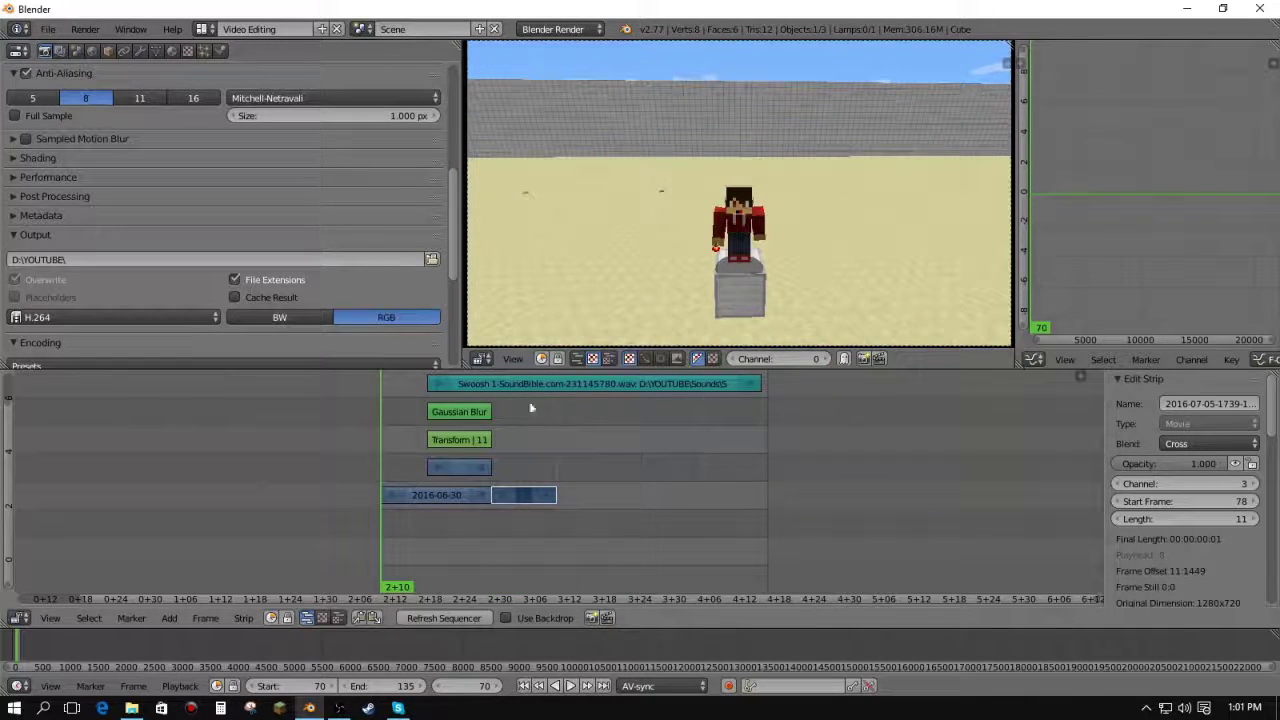
click(571, 686)
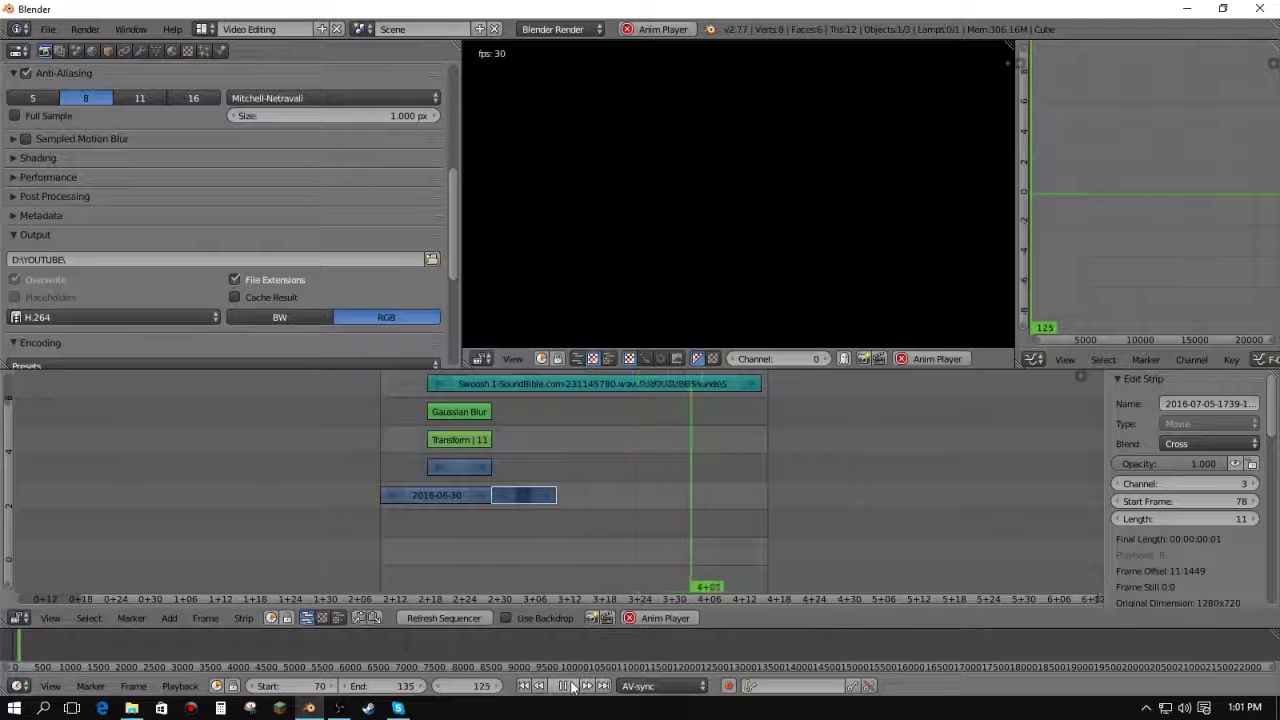
key(alt+a)
key(shift+Left)
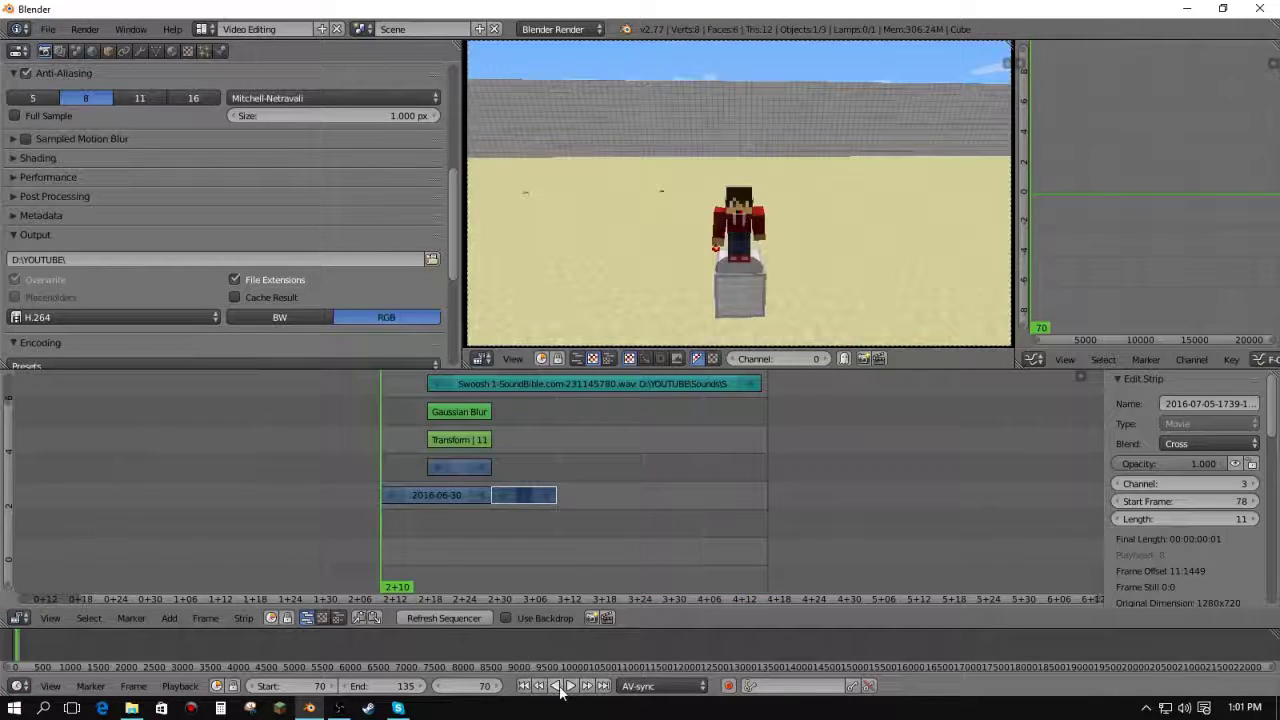
click(571, 686)
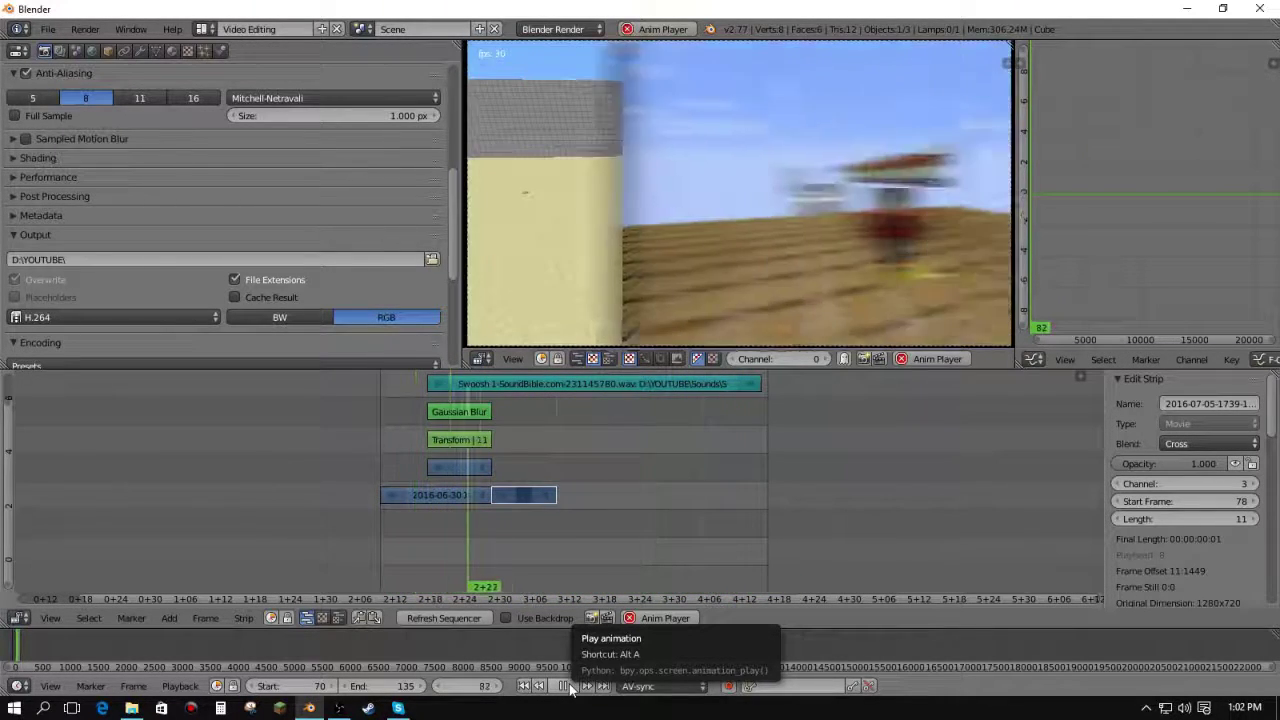
click(567, 686)
- Select the 11-frame channel-4 clip piece at frame 78, then its right handle
scroll(530, 464, up, 2)
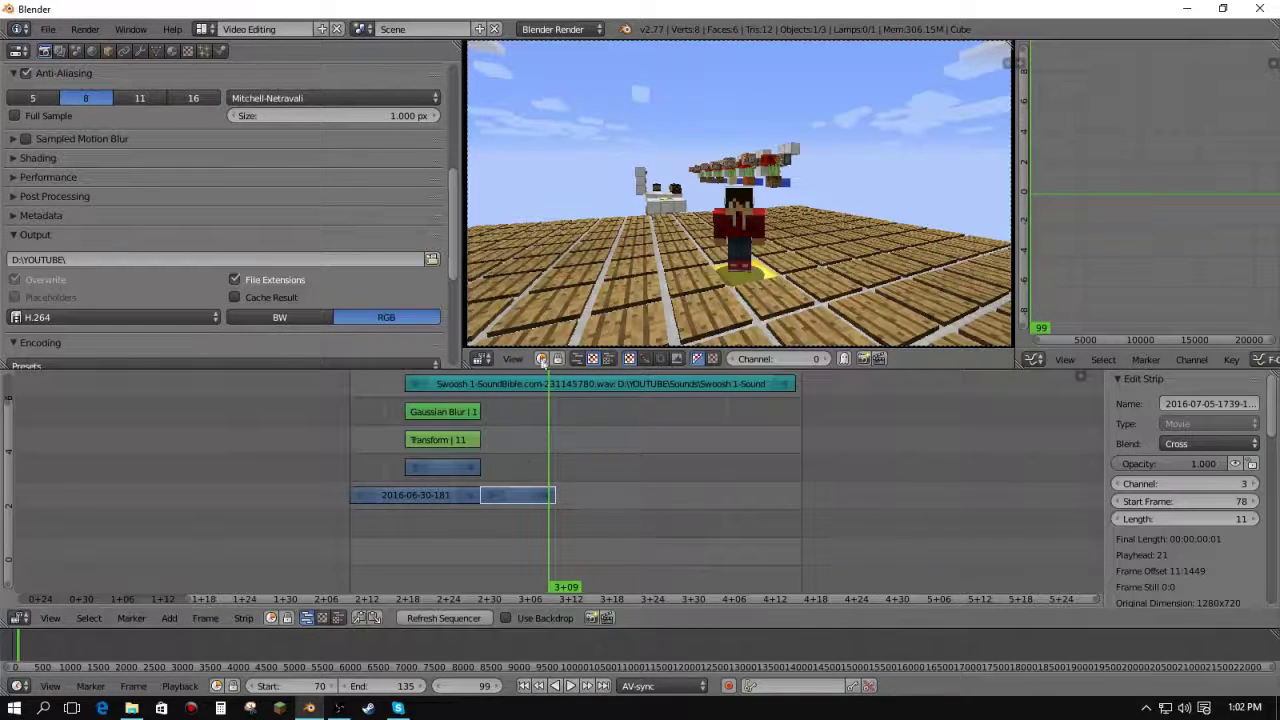
scroll(386, 259, down, 2)
scroll(386, 259, down, 3)
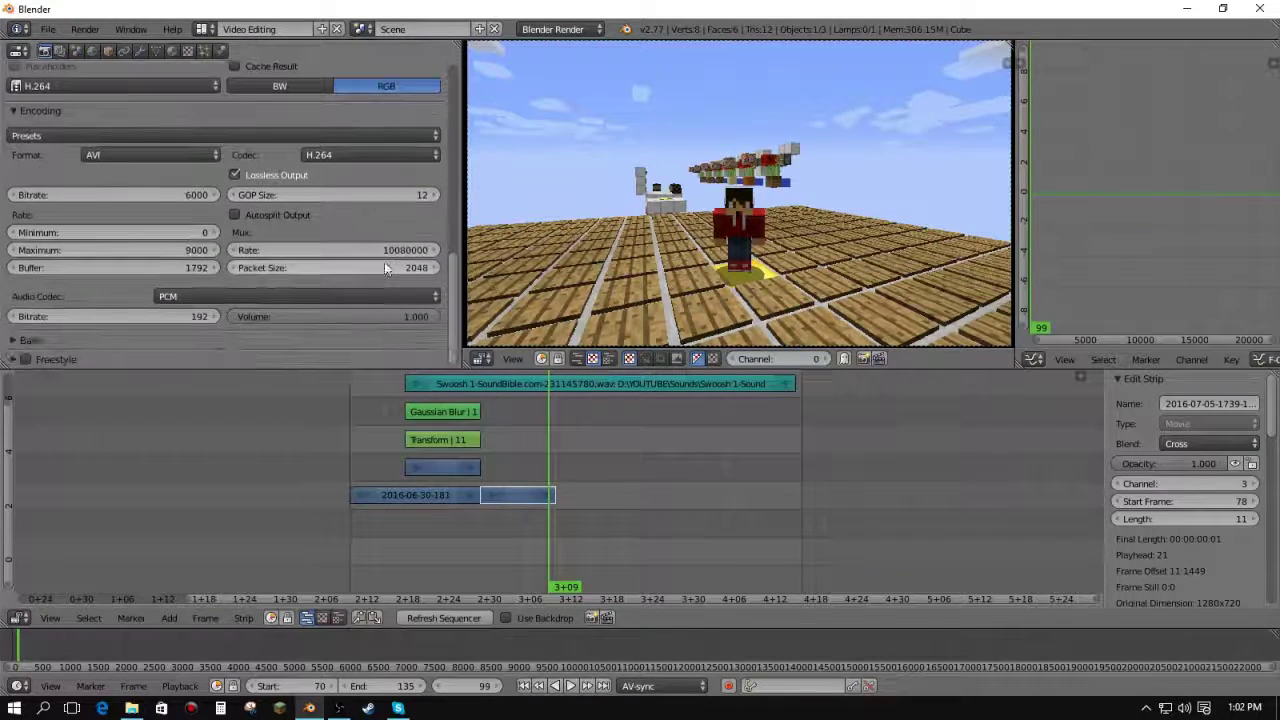
scroll(296, 250, up, 5)
scroll(296, 250, up, 5)
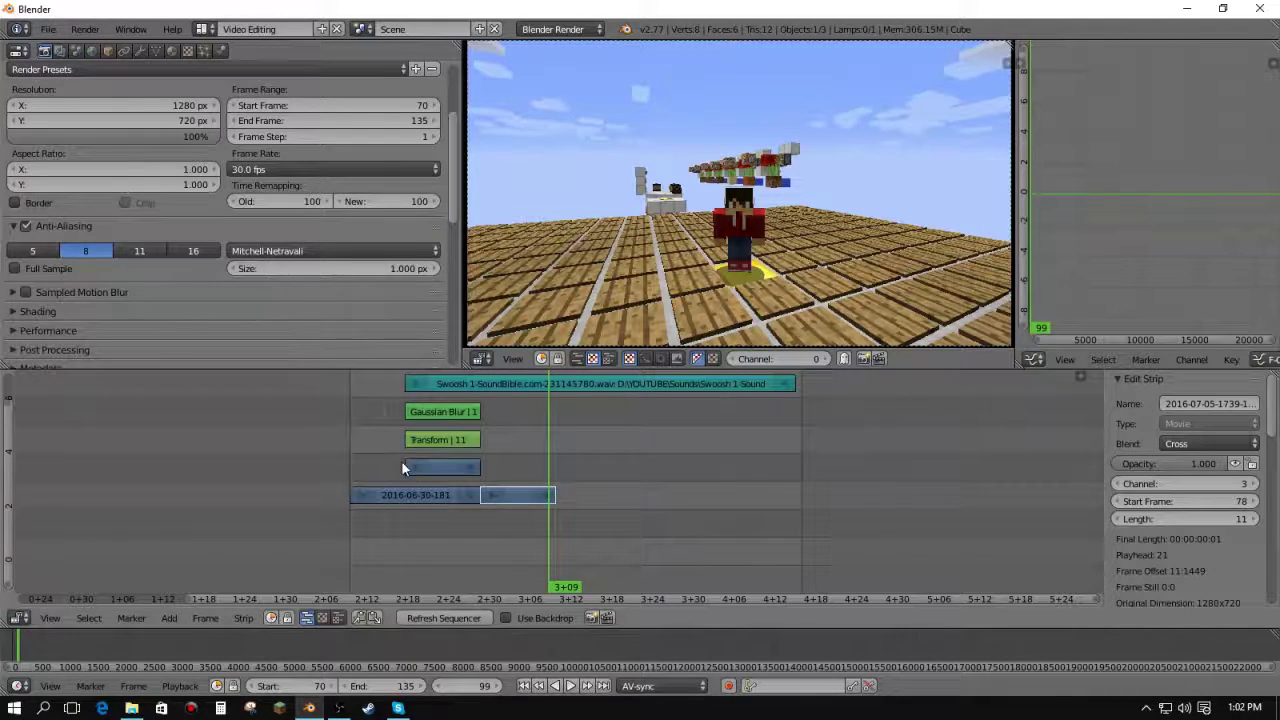
right_drag(403, 462, 422, 469)
right_click(472, 467)
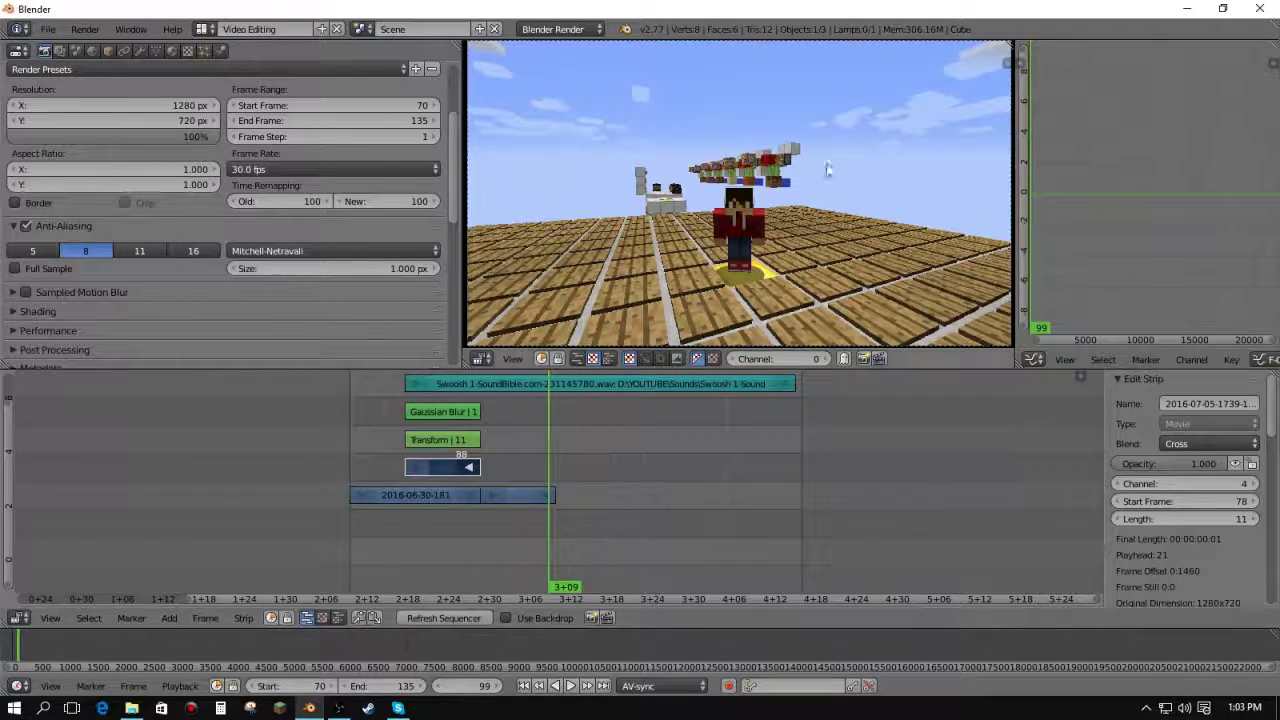
click(403, 443)
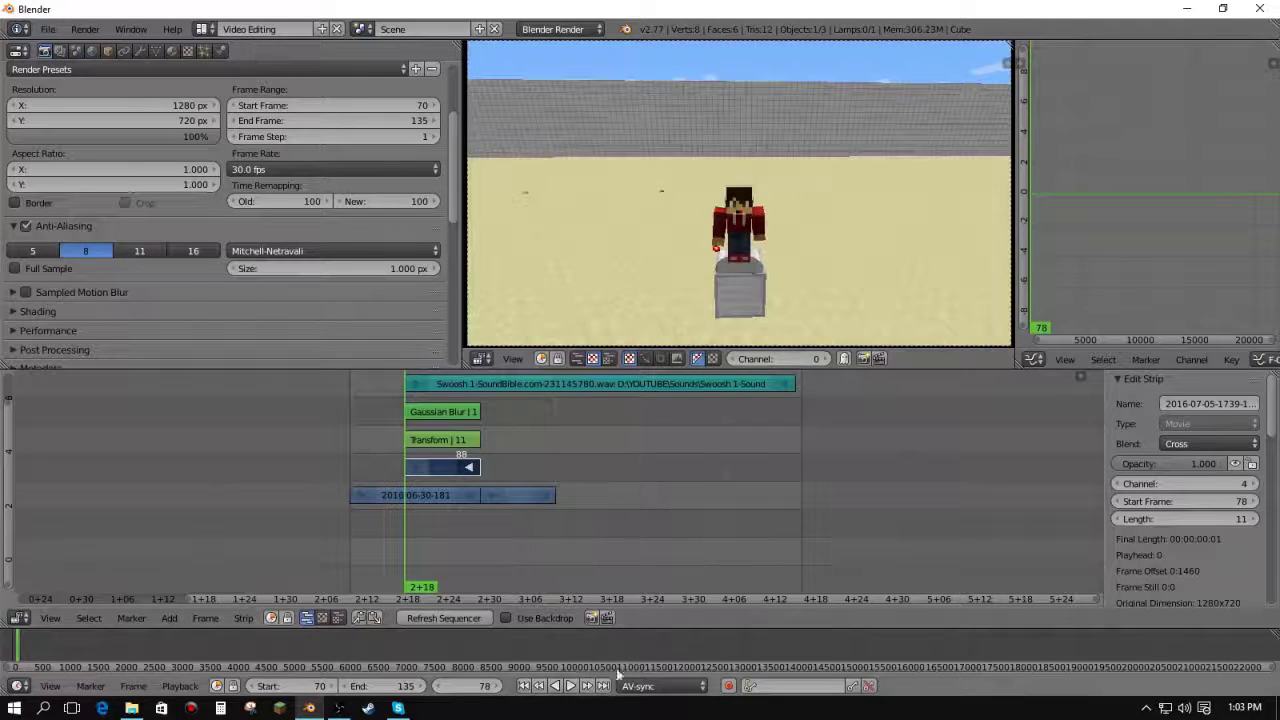
click(570, 686)
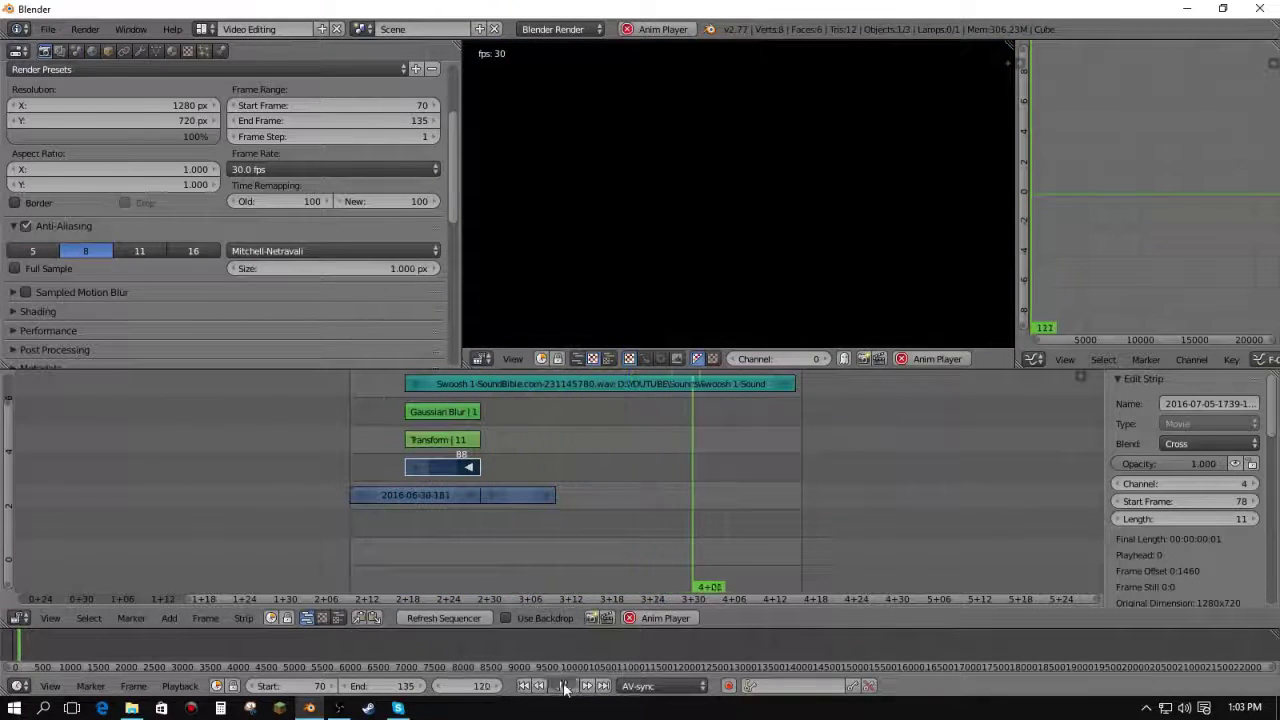
click(565, 688)
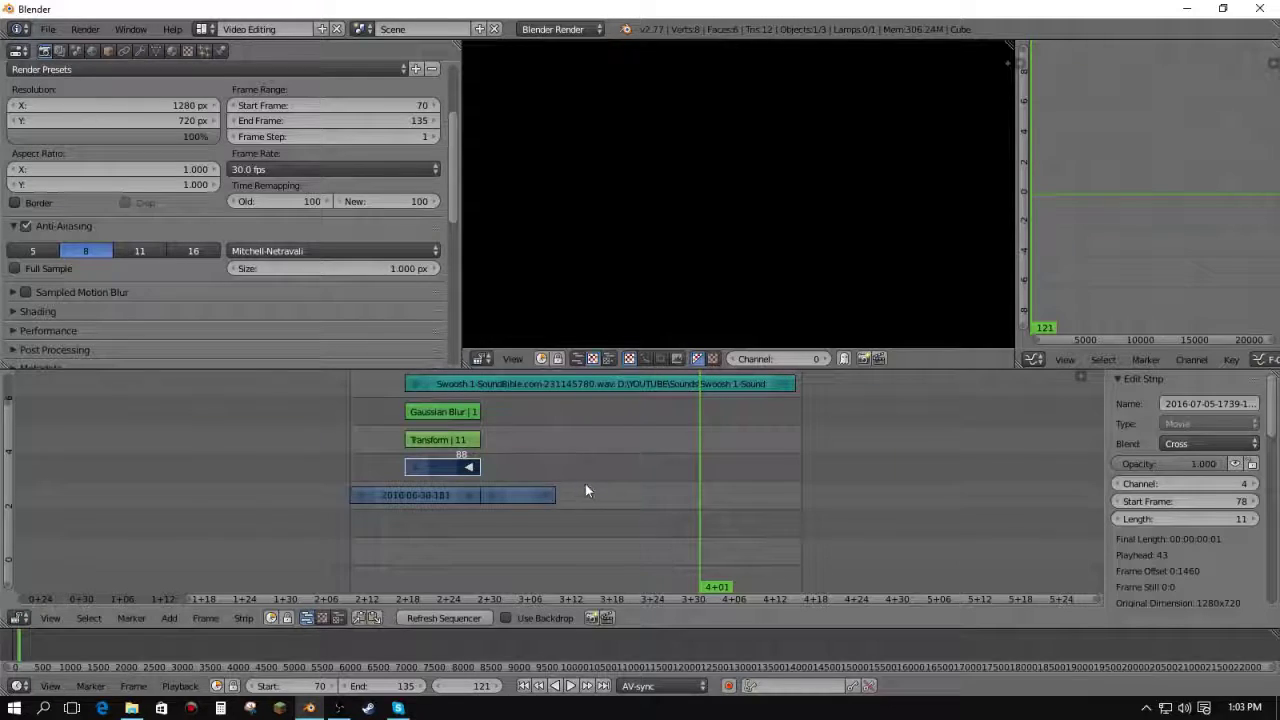